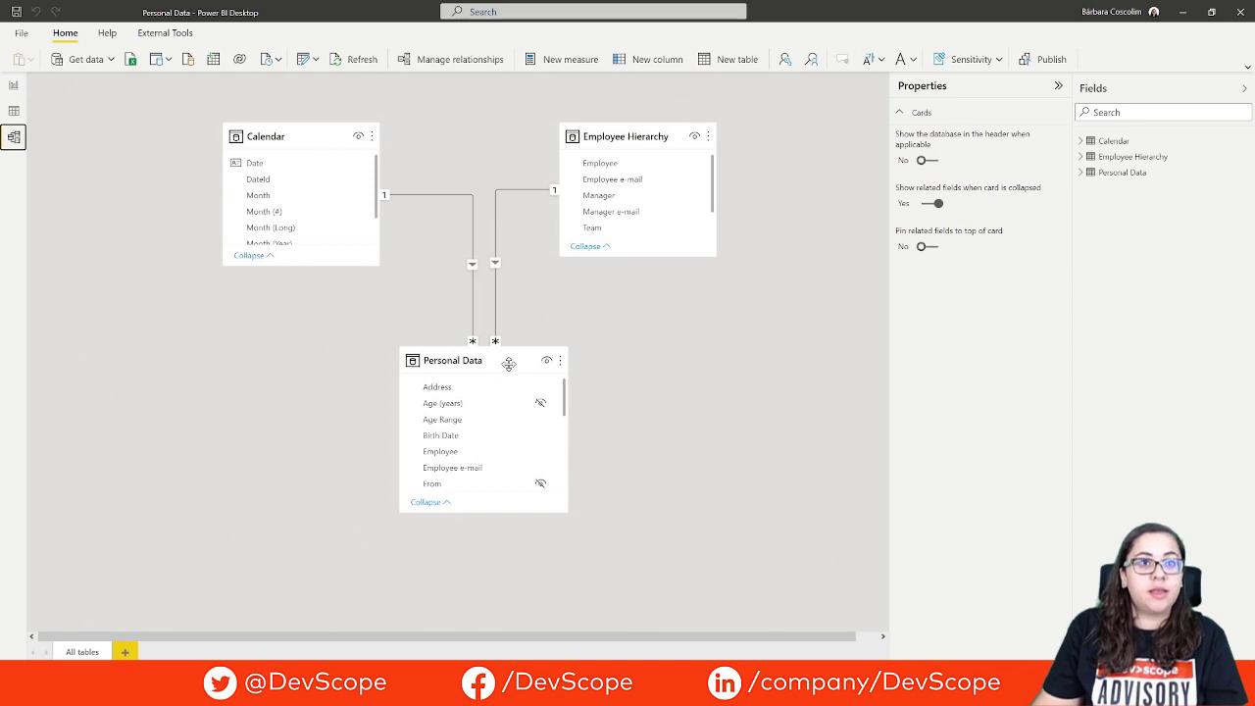
# Step: Check the relationship between Employee Hierarchy and Personal Data, then view the defined roles in the report view without changing them
pyautogui.click(494, 301)
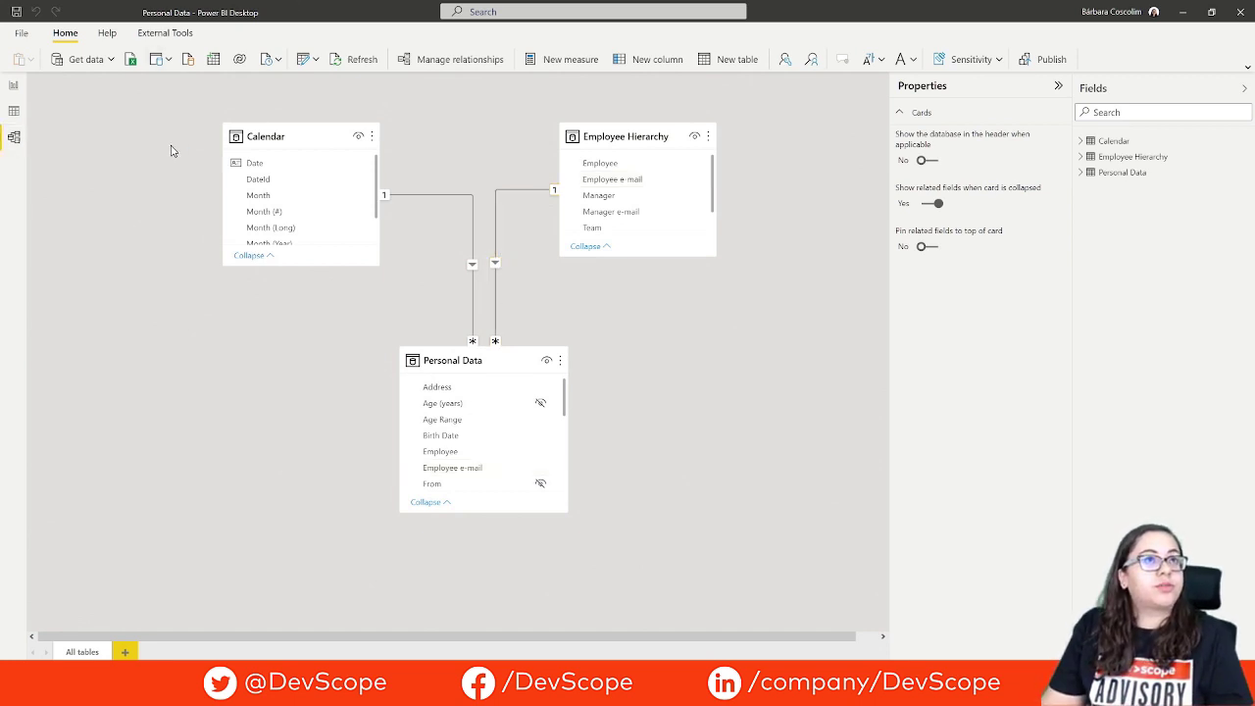
pyautogui.click(8, 88)
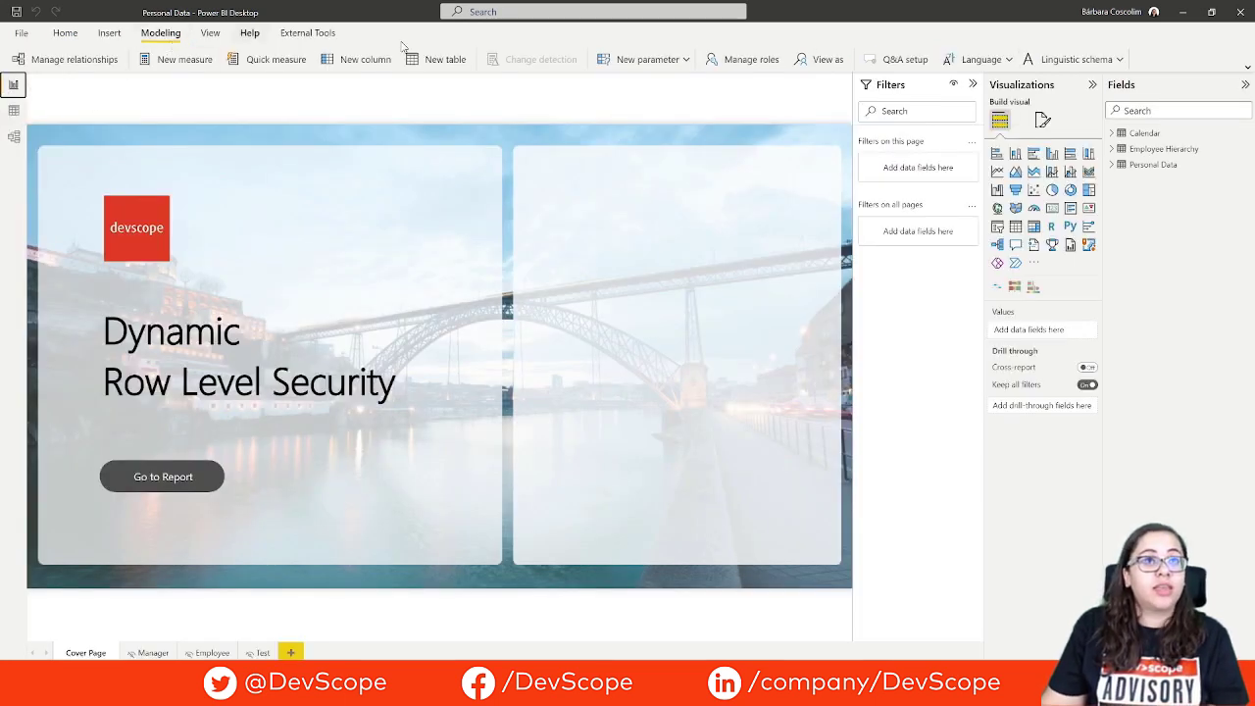
pyautogui.click(766, 65)
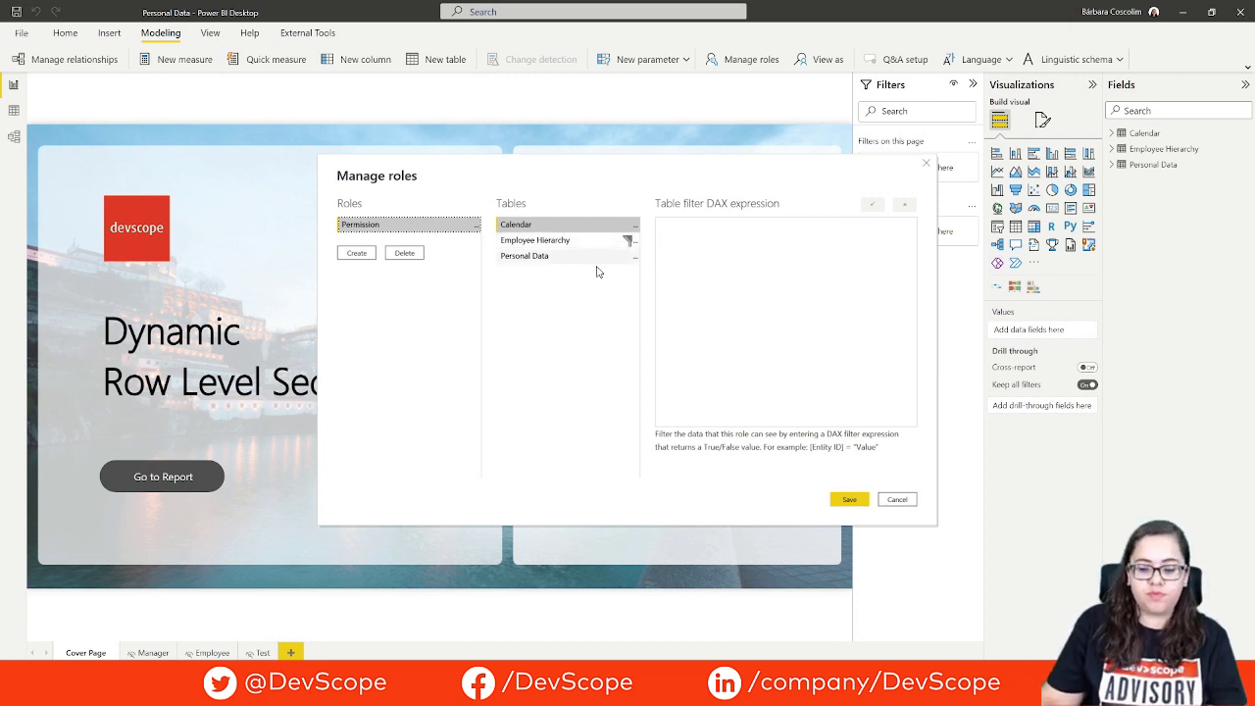
pyautogui.click(895, 500)
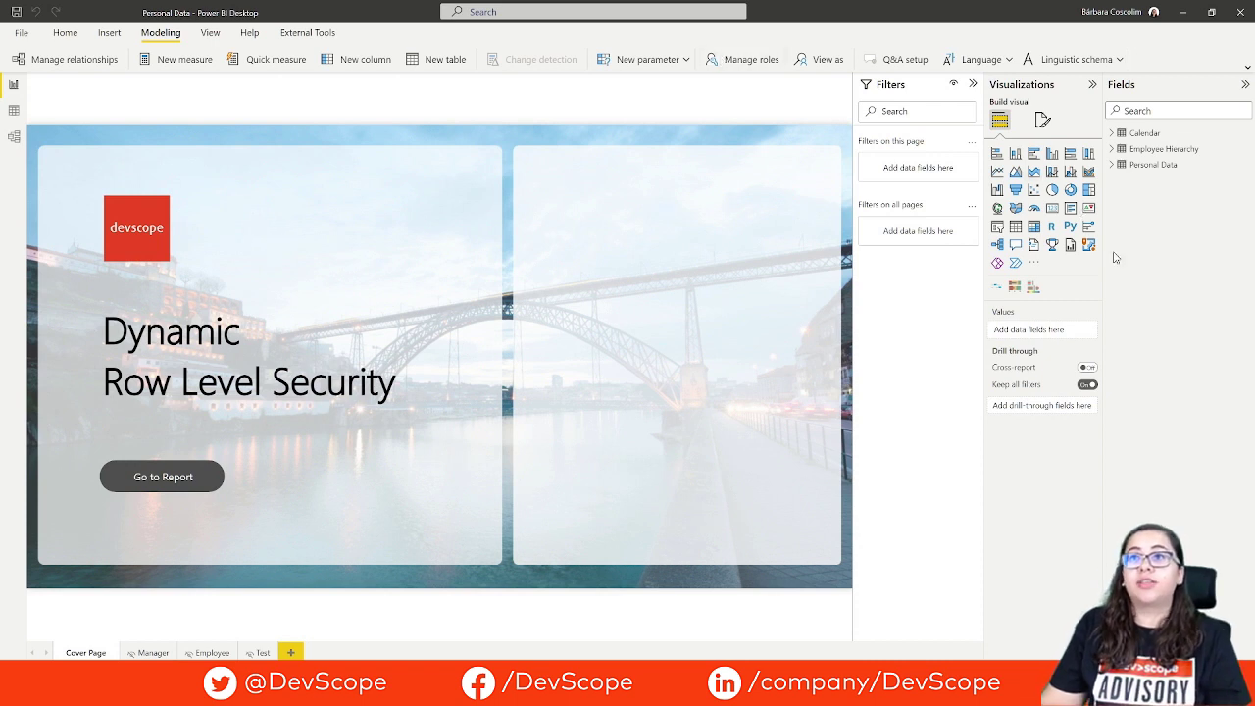
# Step: Examine the DAX formula of the User Principal Name measure in the Employee Hierarchy table
pyautogui.click(1111, 148)
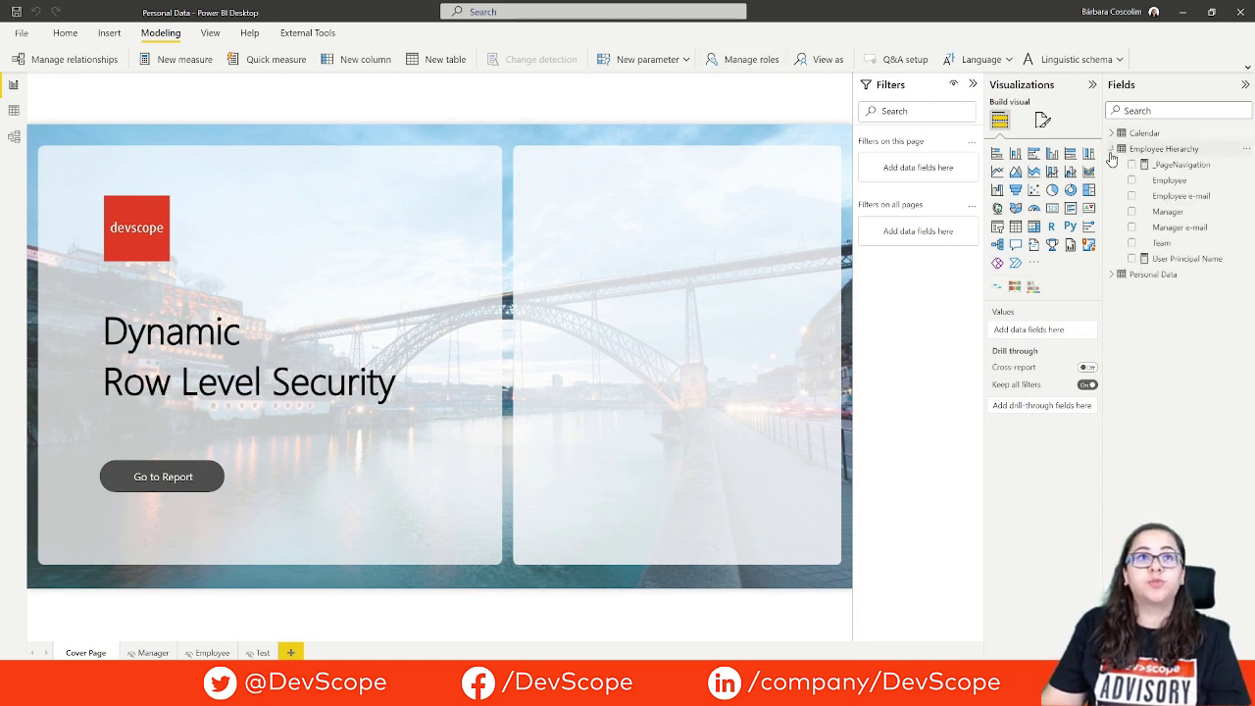
pyautogui.click(1187, 262)
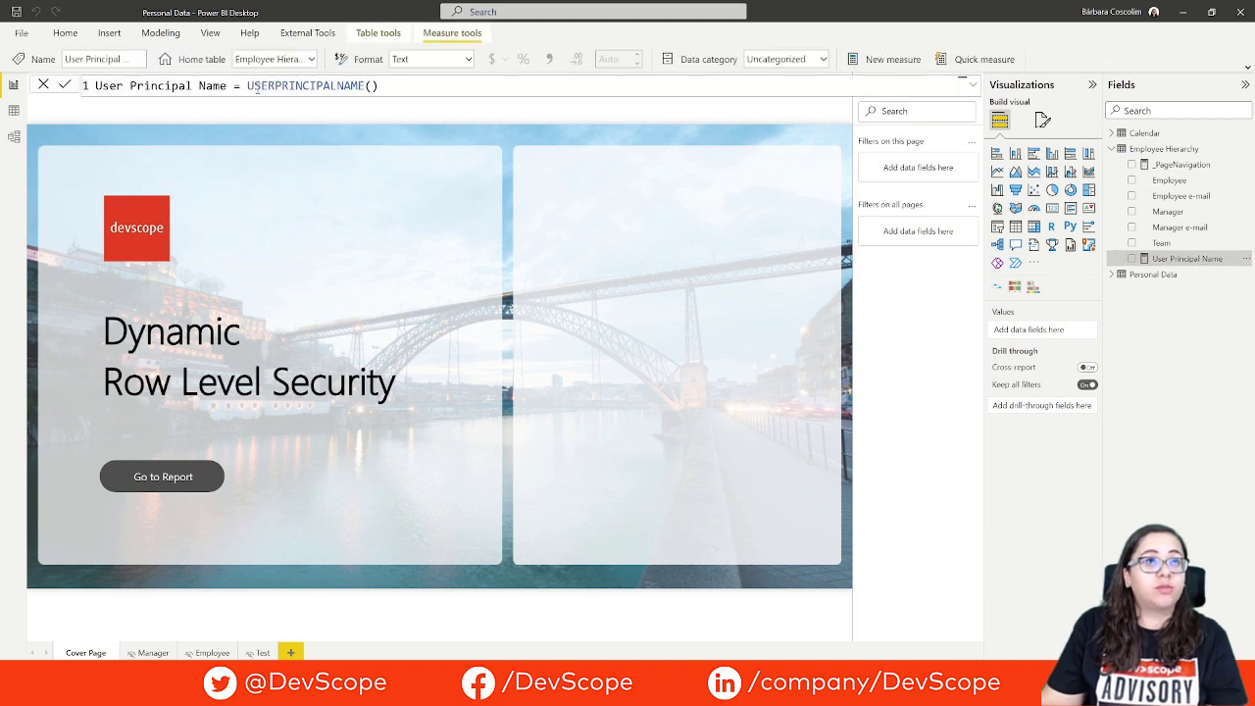
pyautogui.moveTo(247, 86); pyautogui.dragTo(392, 86)
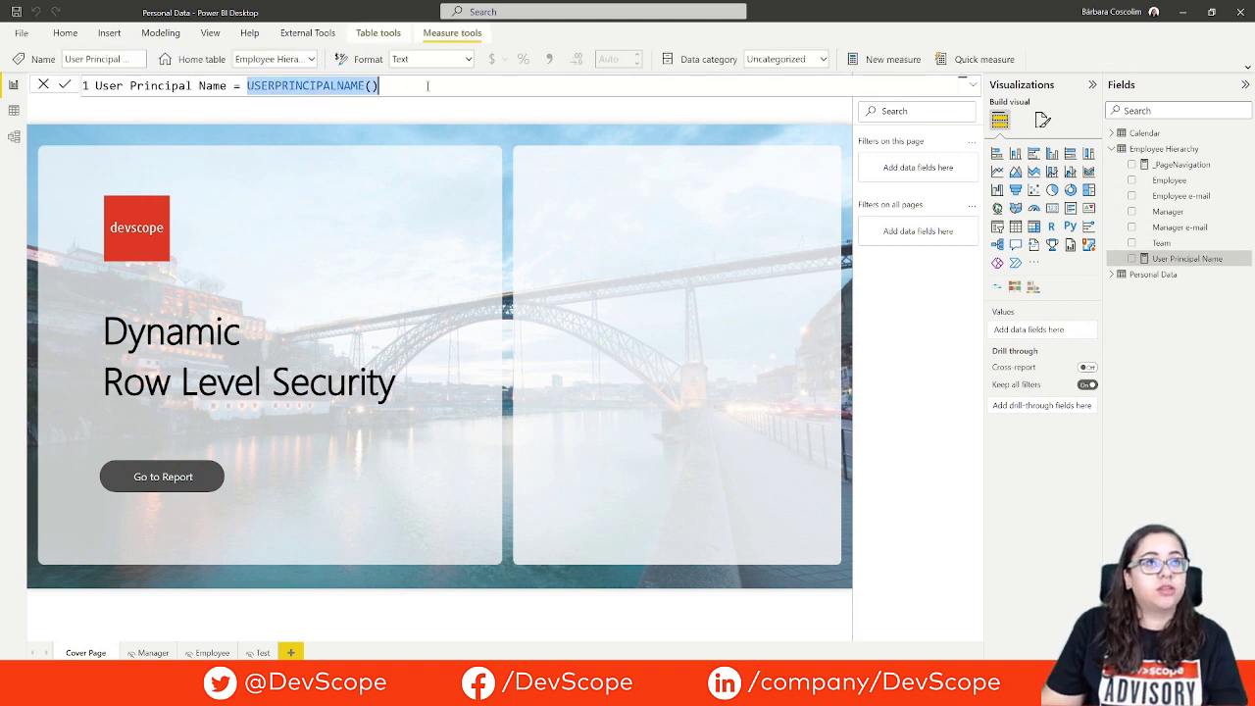
pyautogui.click(428, 86)
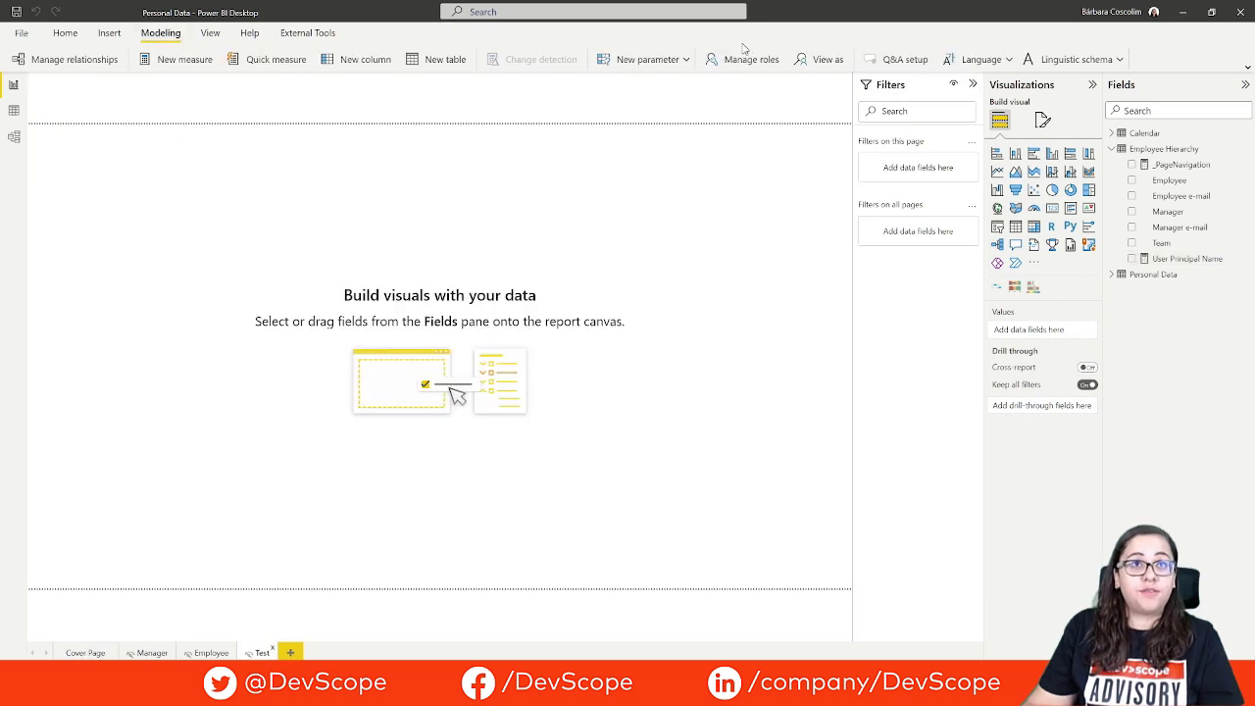
# Step: View the Test page as another user, pasting the manager's e-mail from the clipboard history as the identity
pyautogui.click(817, 60)
pyautogui.click(563, 279)
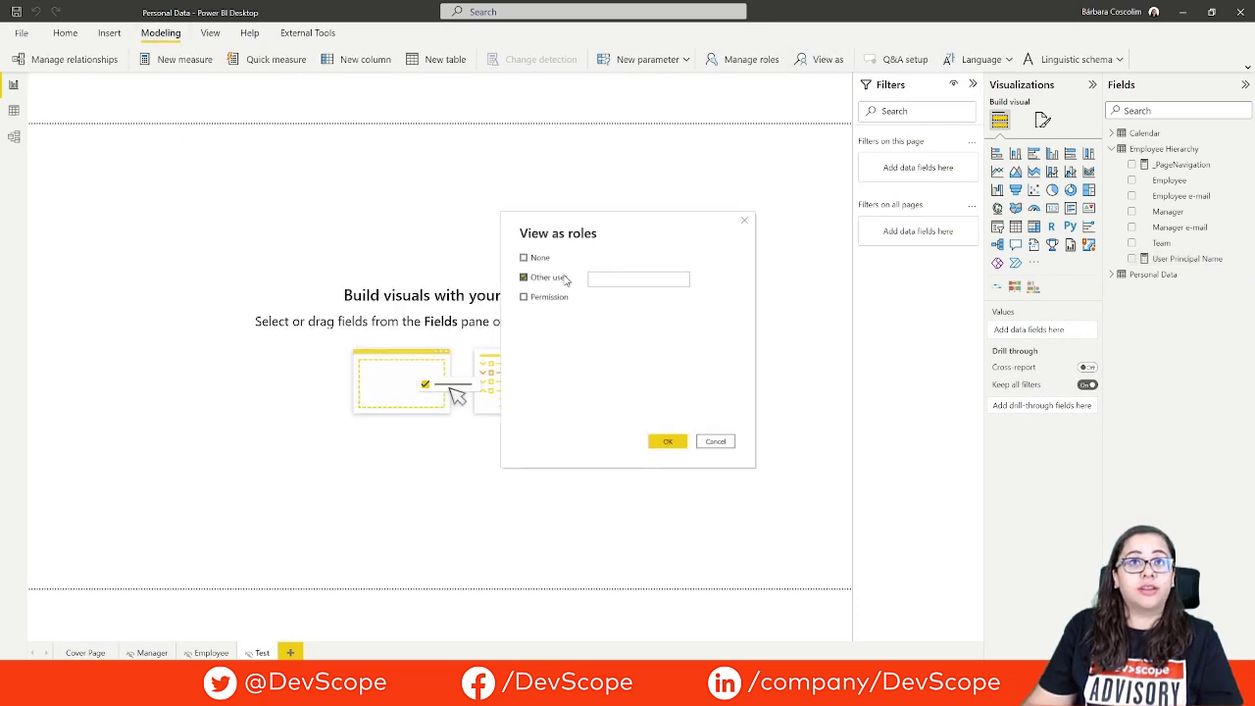
pyautogui.press('super+v')
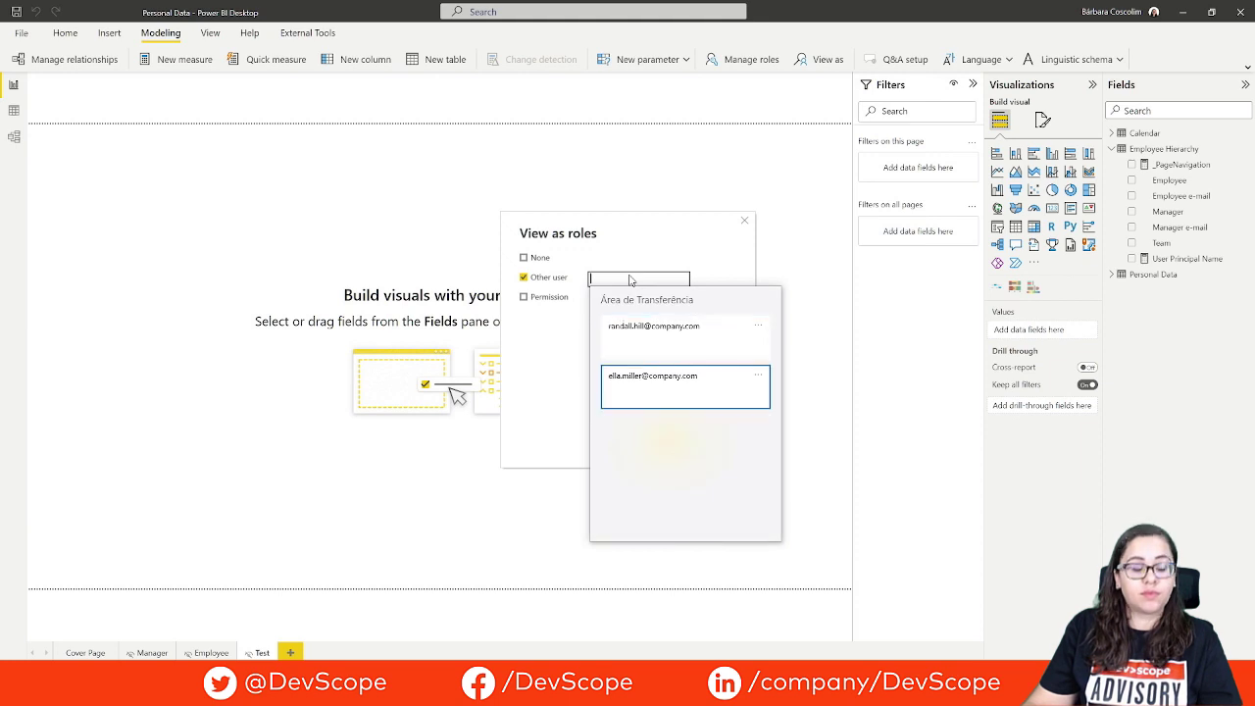
pyautogui.press('Return')
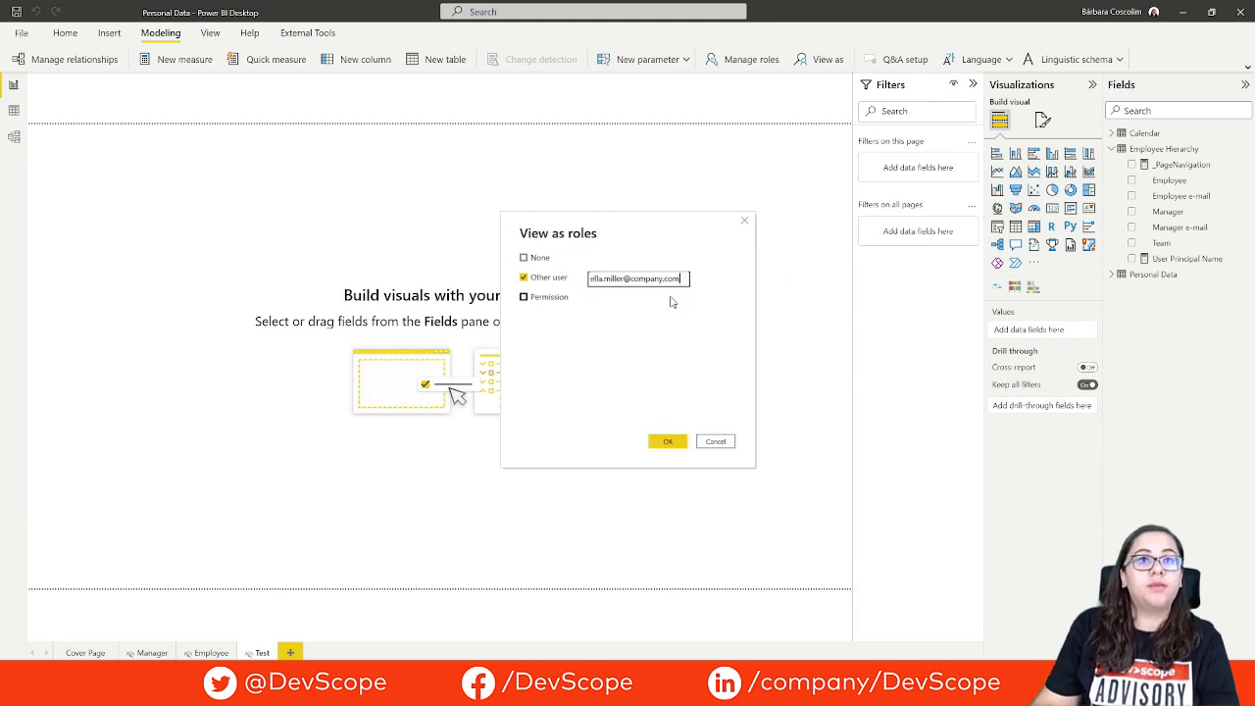
pyautogui.click(665, 442)
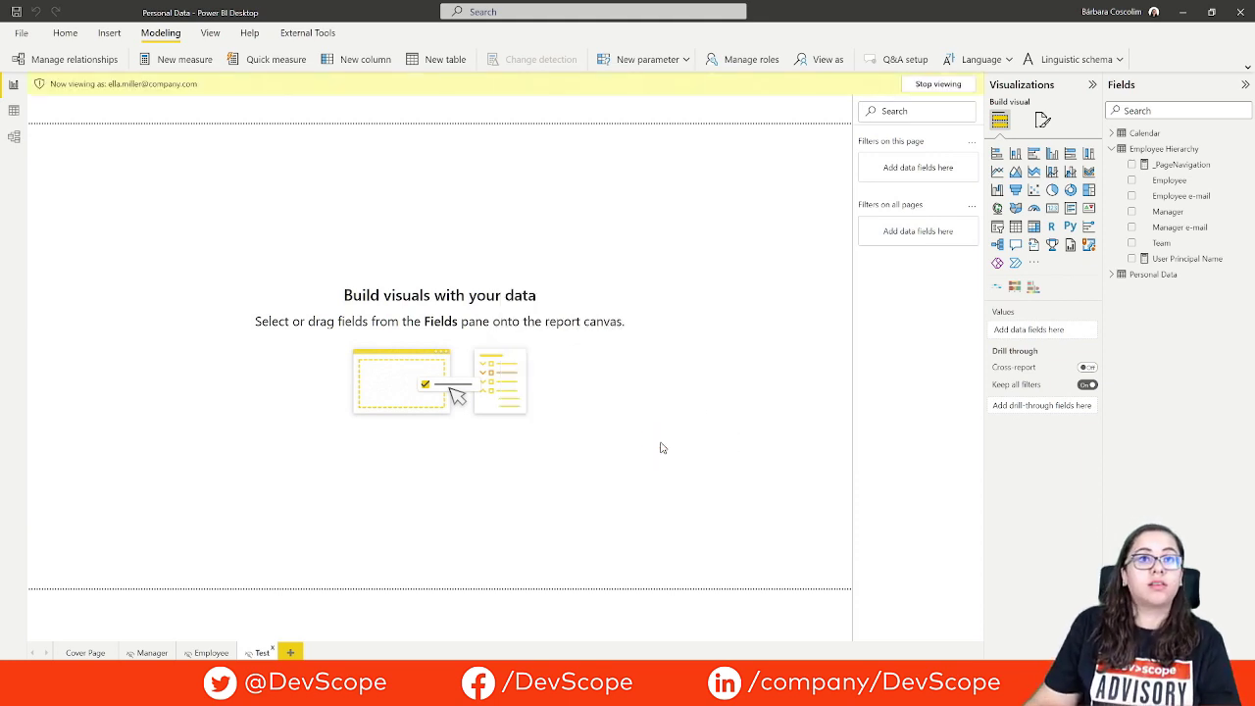
# Step: Add a card visual showing the User Principal Name measure and widen it to fit the full e-mail
pyautogui.click(1052, 210)
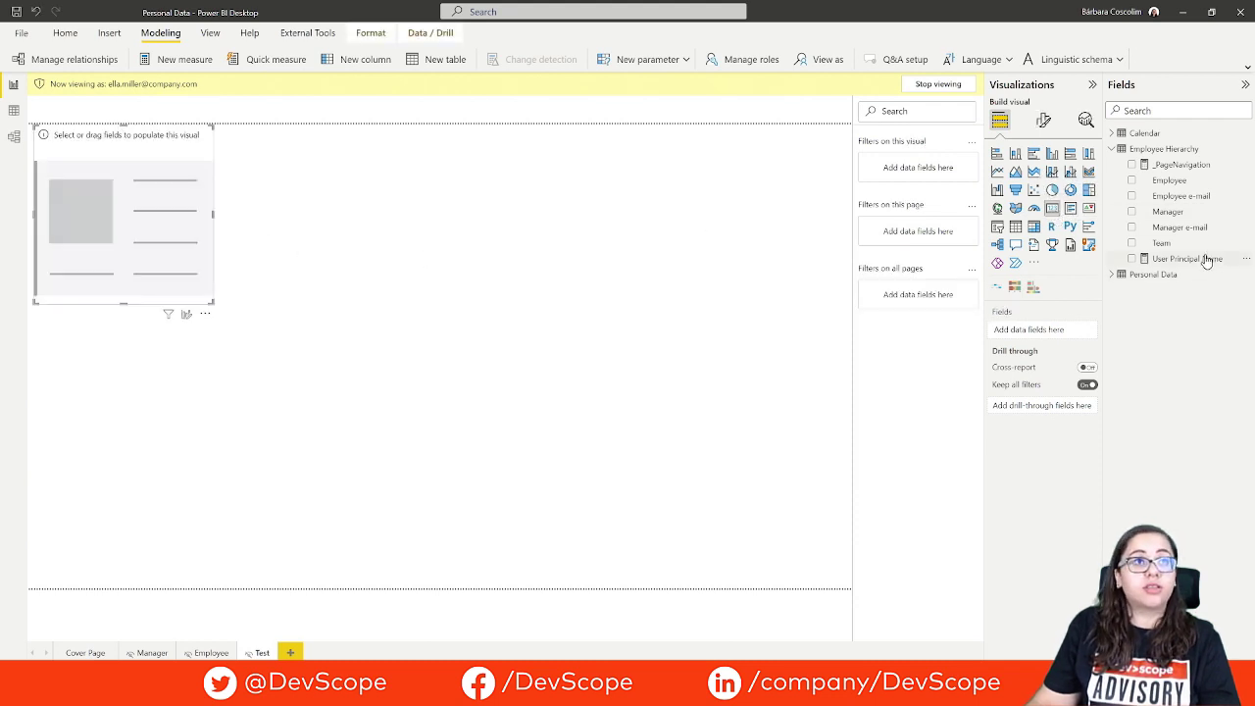
pyautogui.click(1161, 243)
pyautogui.click(1132, 258)
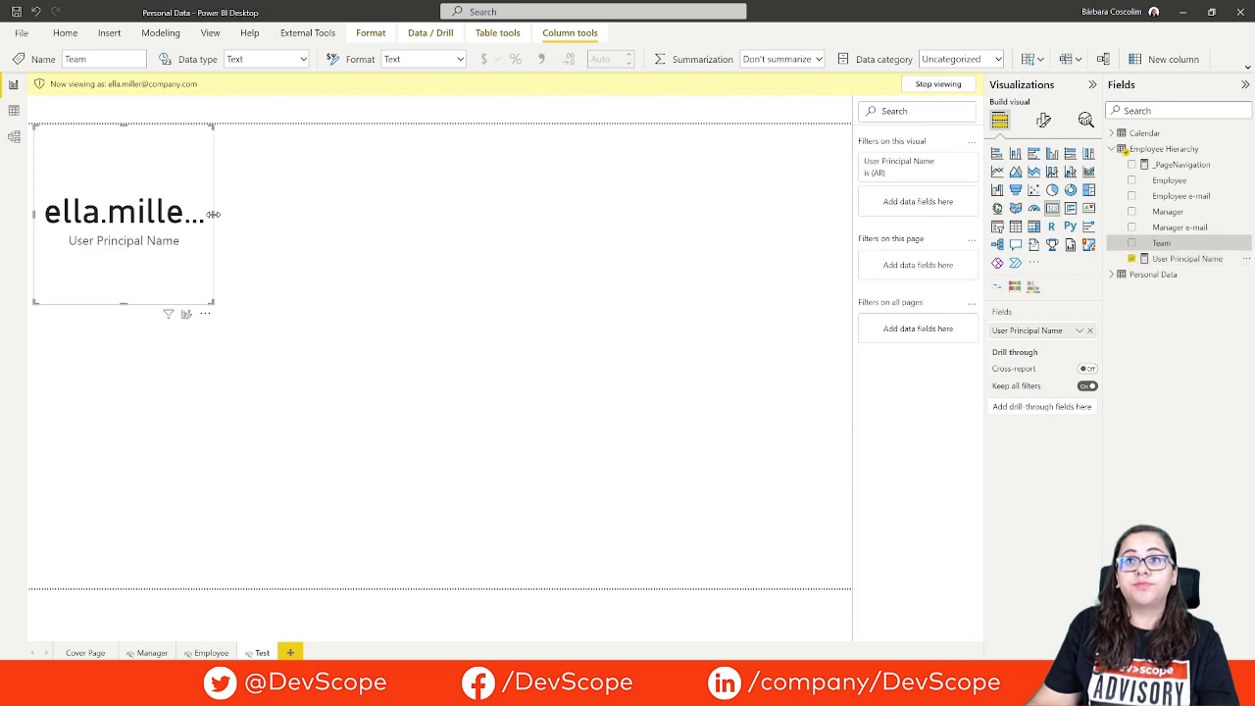
pyautogui.moveTo(224, 213); pyautogui.dragTo(559, 212)
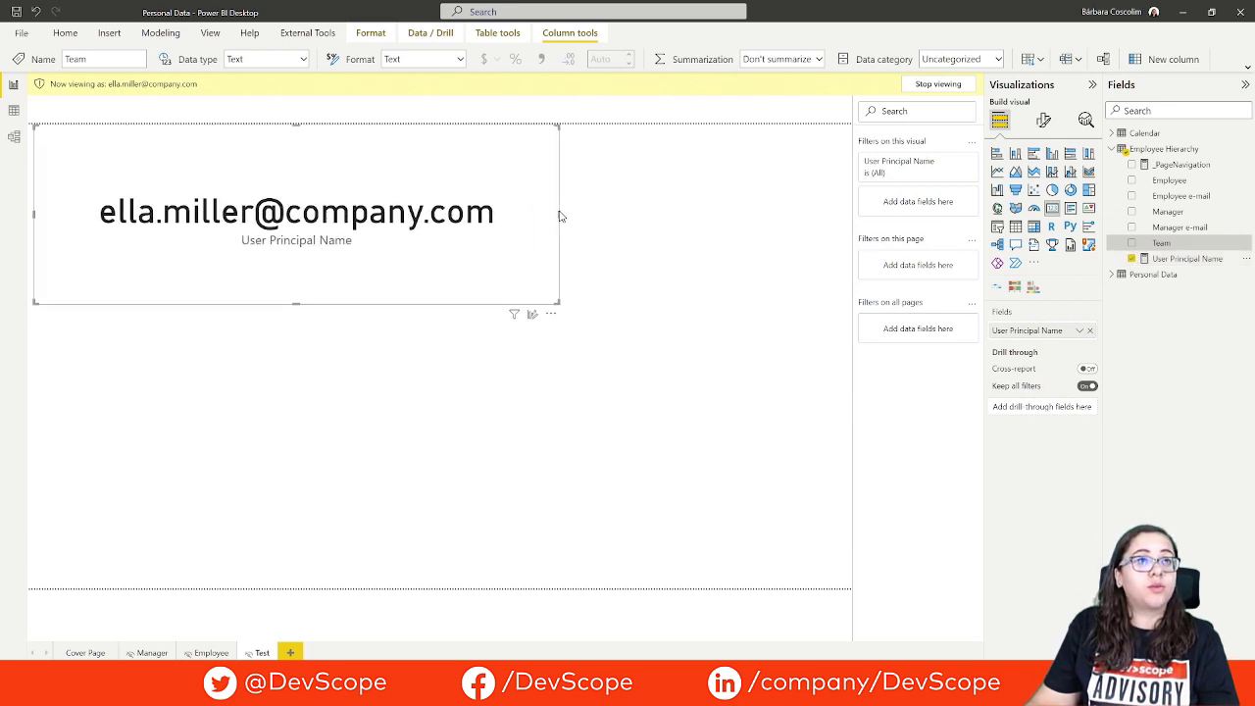
# Step: Switch the viewed-as user to the other e-mail address stored in the clipboard history
pyautogui.click(162, 32)
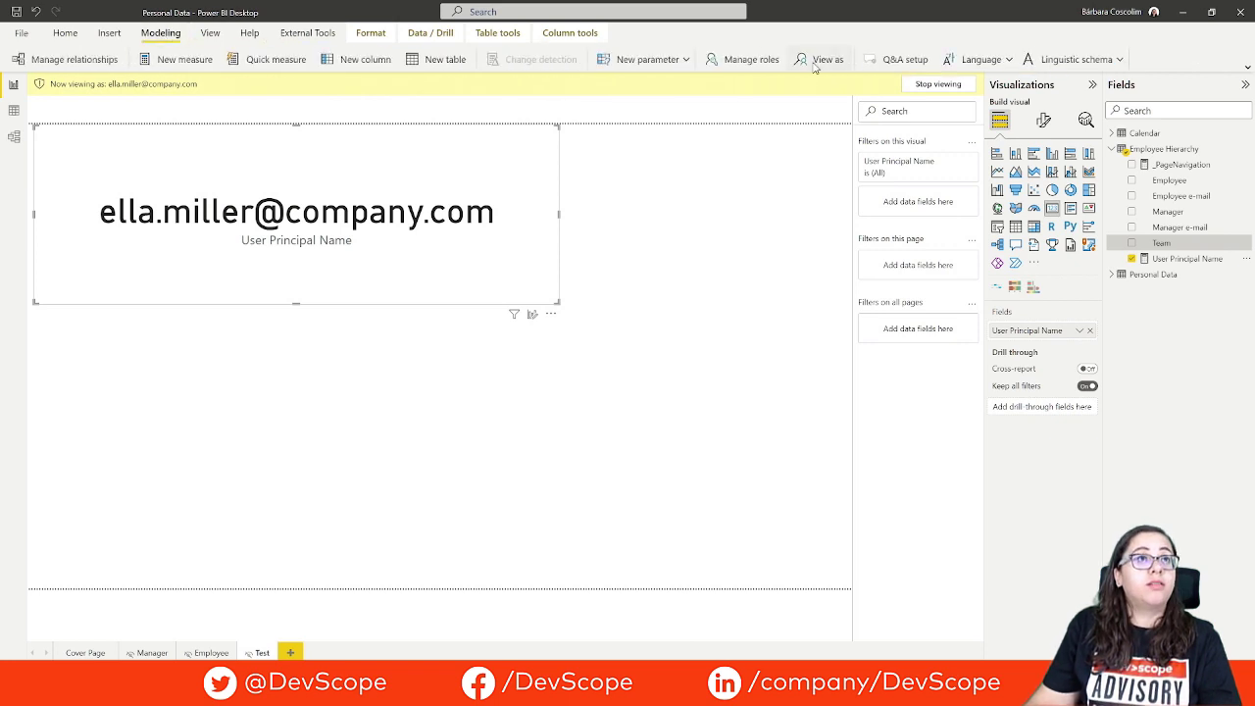
pyautogui.click(813, 53)
pyautogui.click(640, 280)
pyautogui.tripleClick(640, 280)
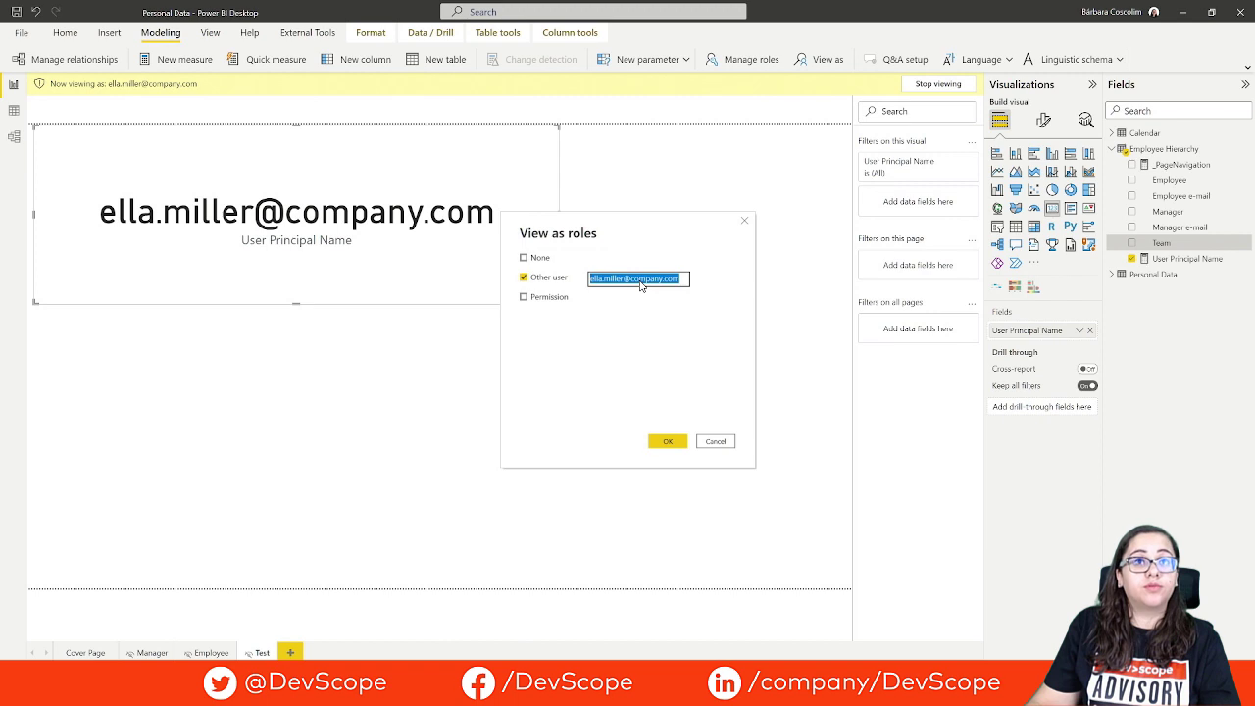
pyautogui.press('super+v')
pyautogui.press('Return')
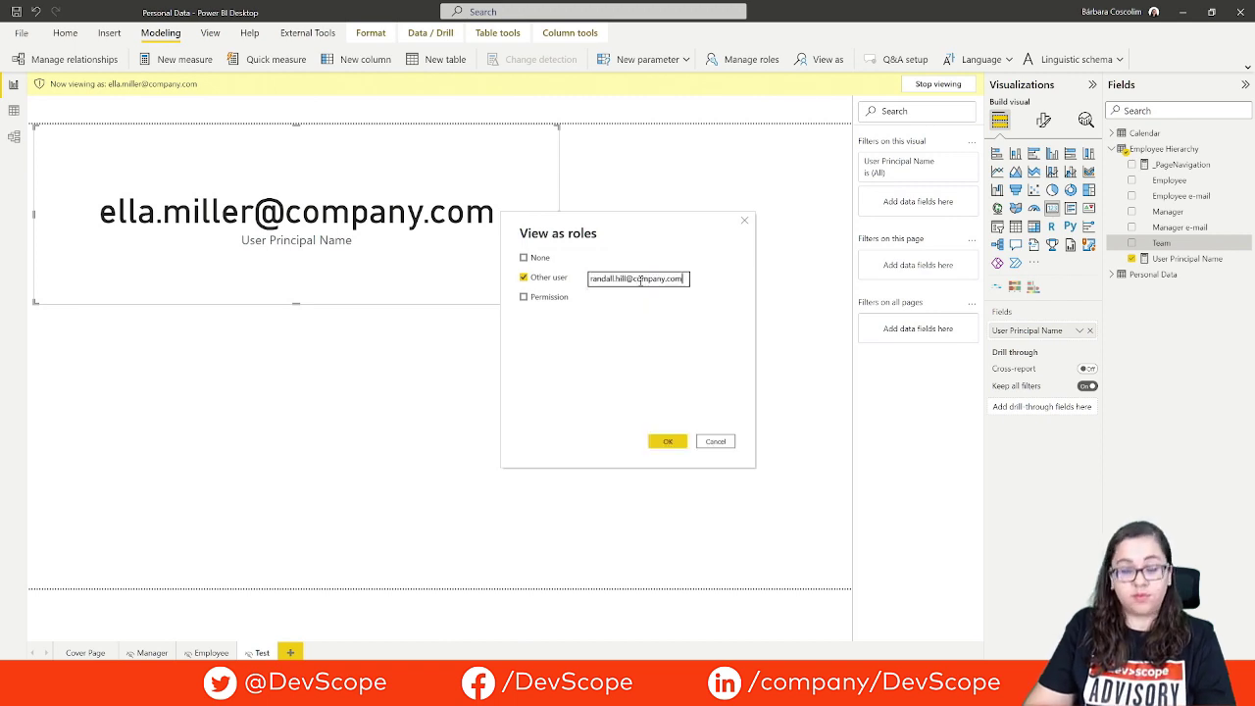
pyautogui.click(665, 442)
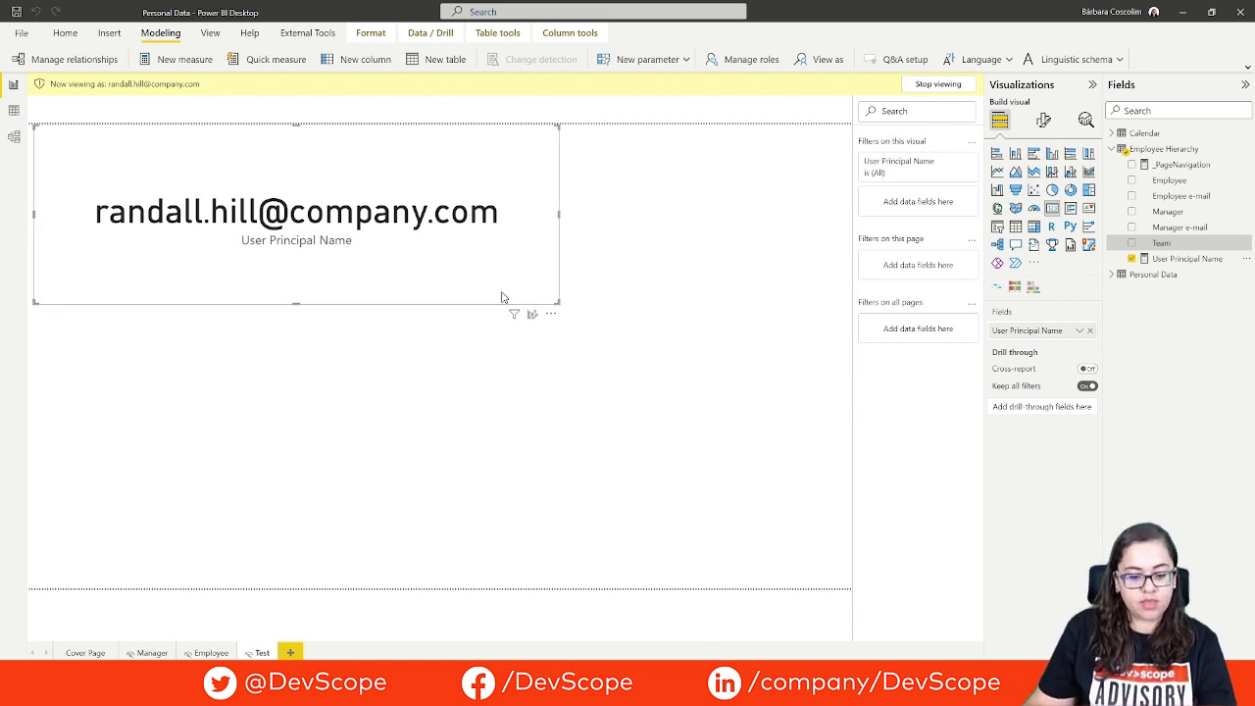
# Step: Delete the User Principal Name card and stop viewing the report as another user
pyautogui.press('Delete')
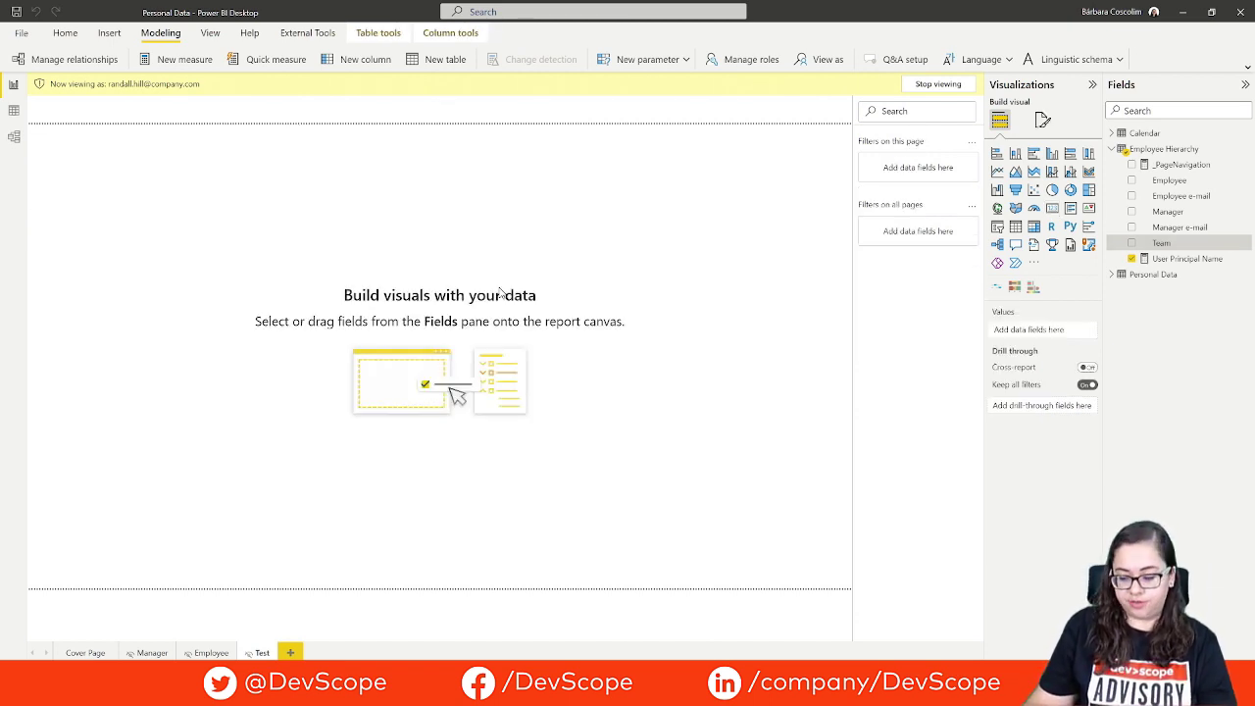
pyautogui.click(940, 85)
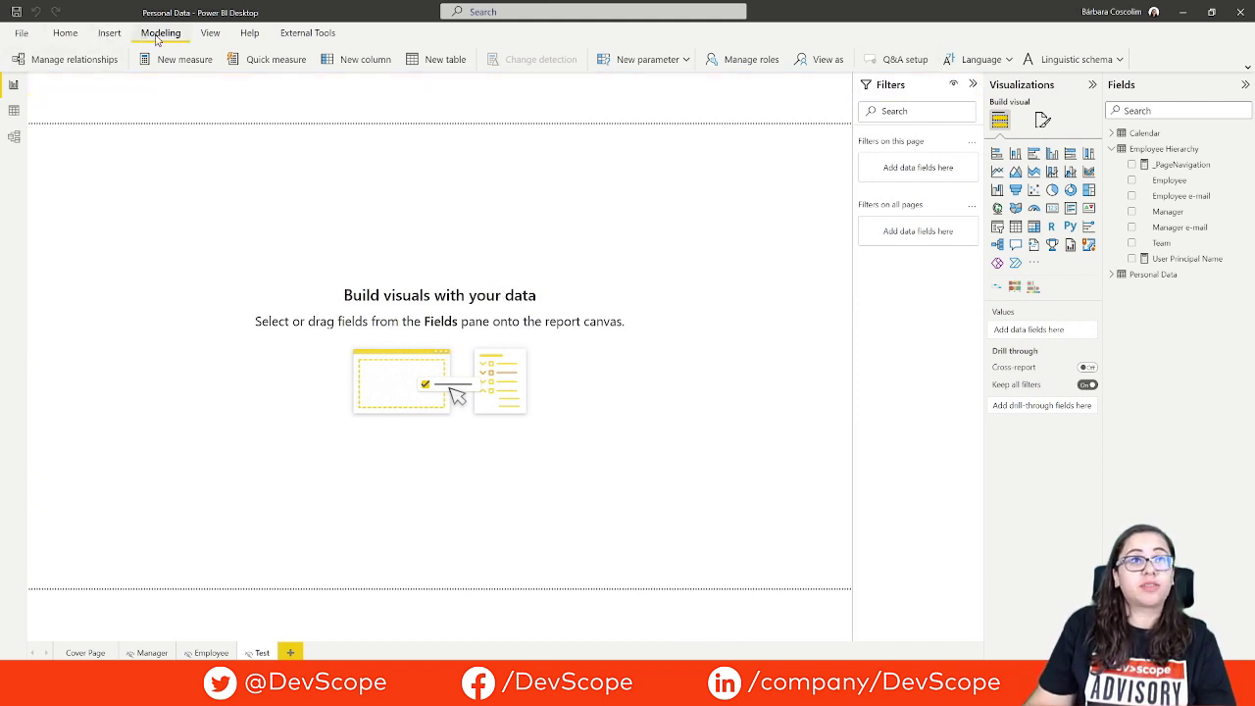
# Step: Review the Permission role's DAX filter on the Employee Hierarchy table and save the roles
pyautogui.click(740, 59)
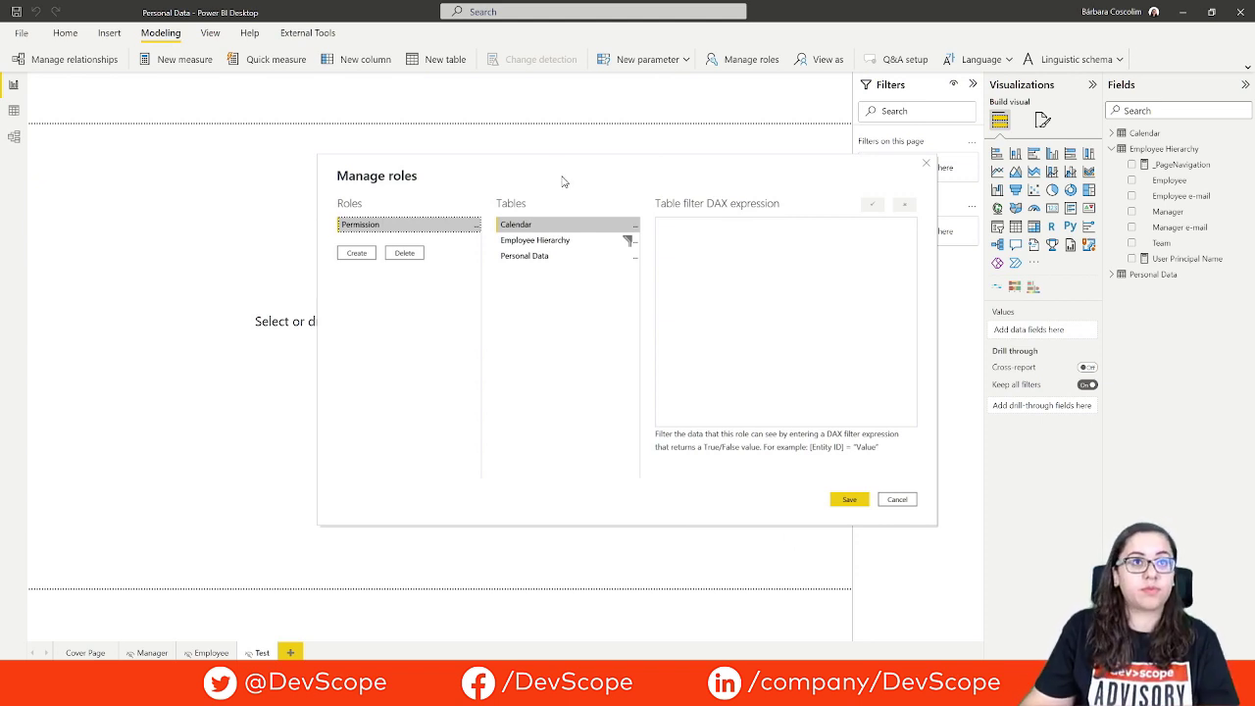
pyautogui.click(587, 247)
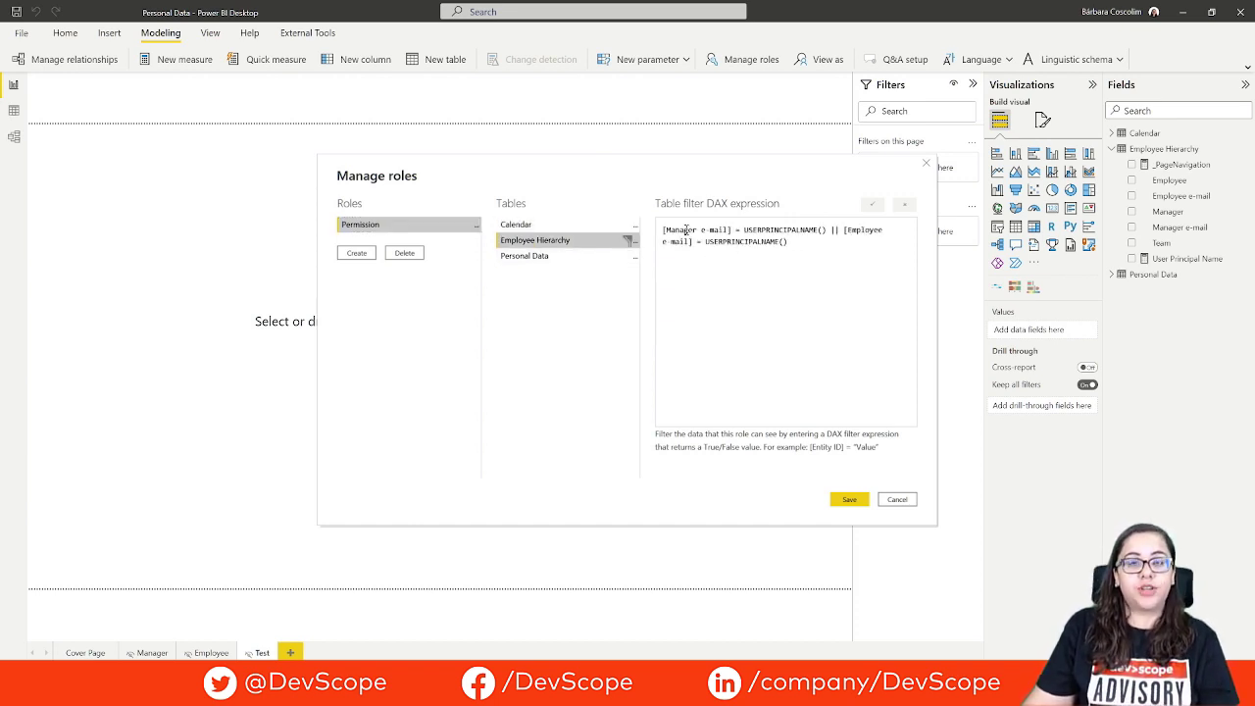
pyautogui.moveTo(663, 229); pyautogui.dragTo(779, 231)
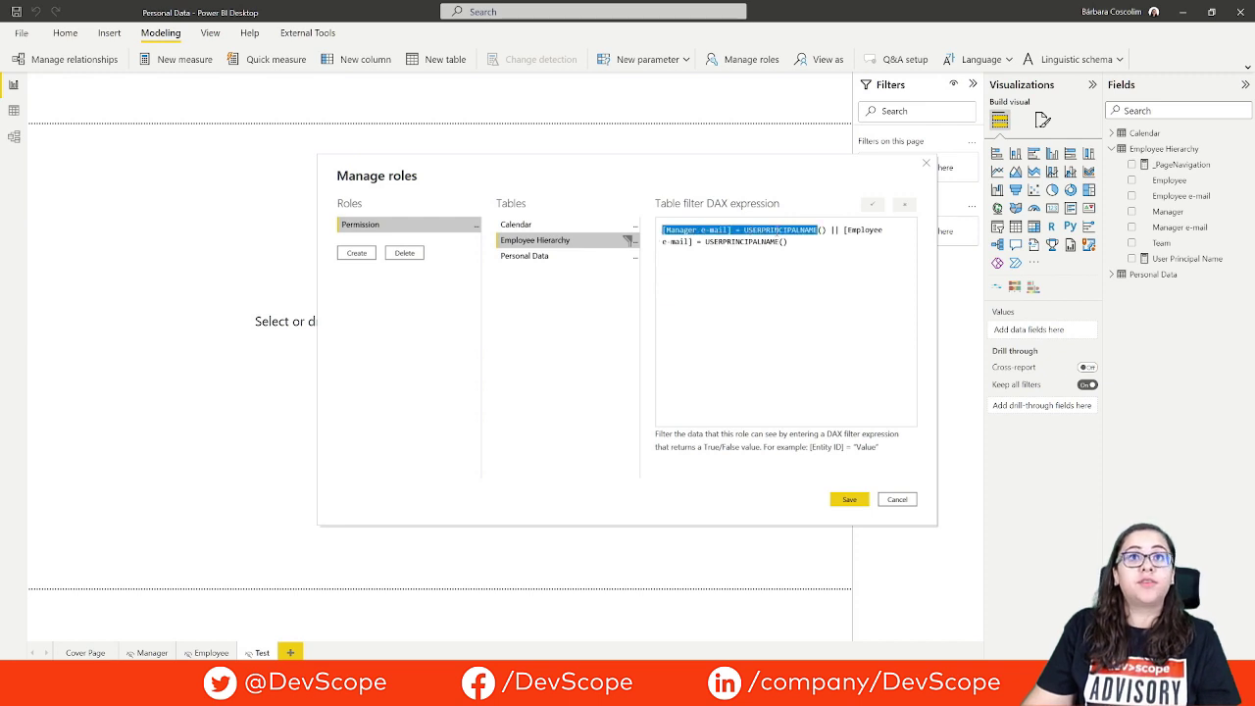
pyautogui.click(827, 231)
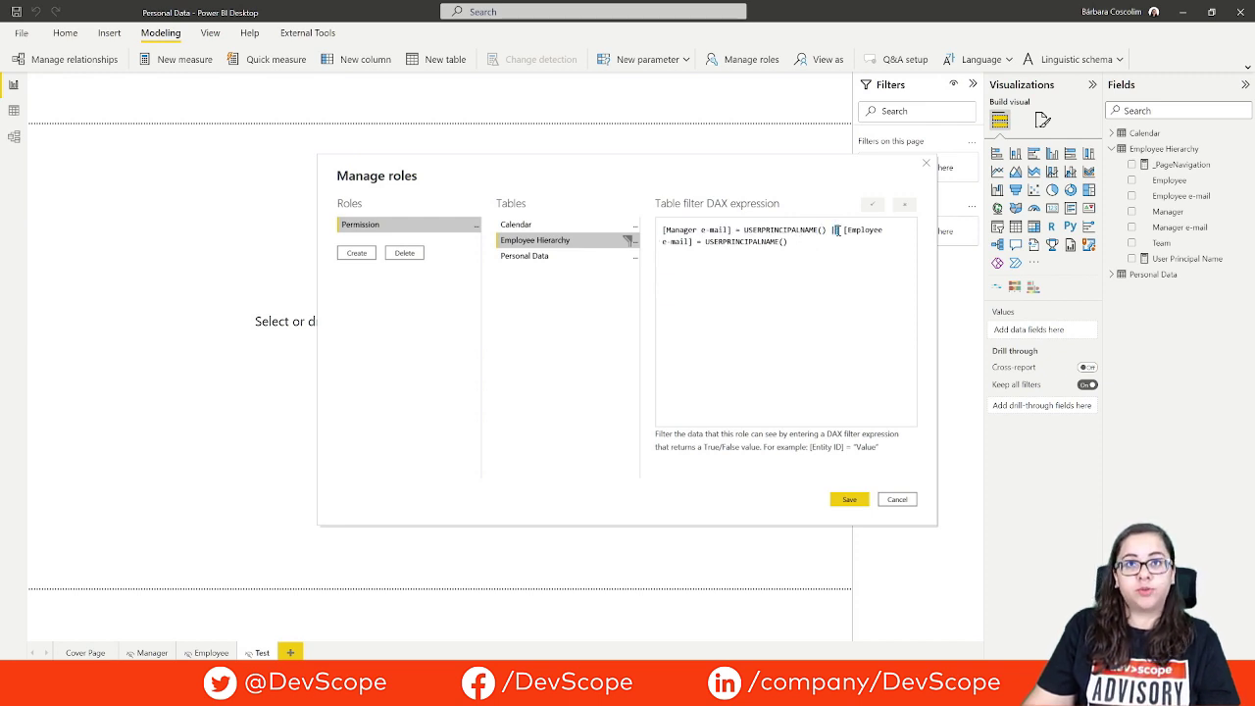
pyautogui.click(840, 232)
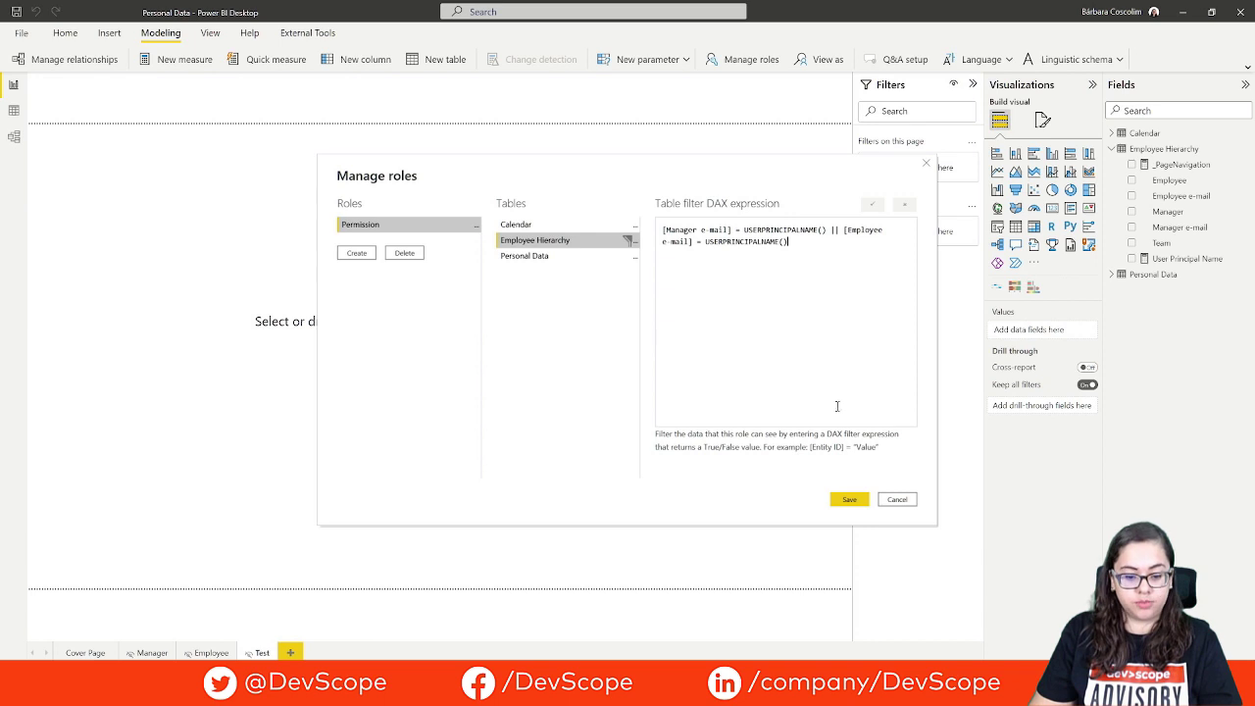
pyautogui.click(849, 499)
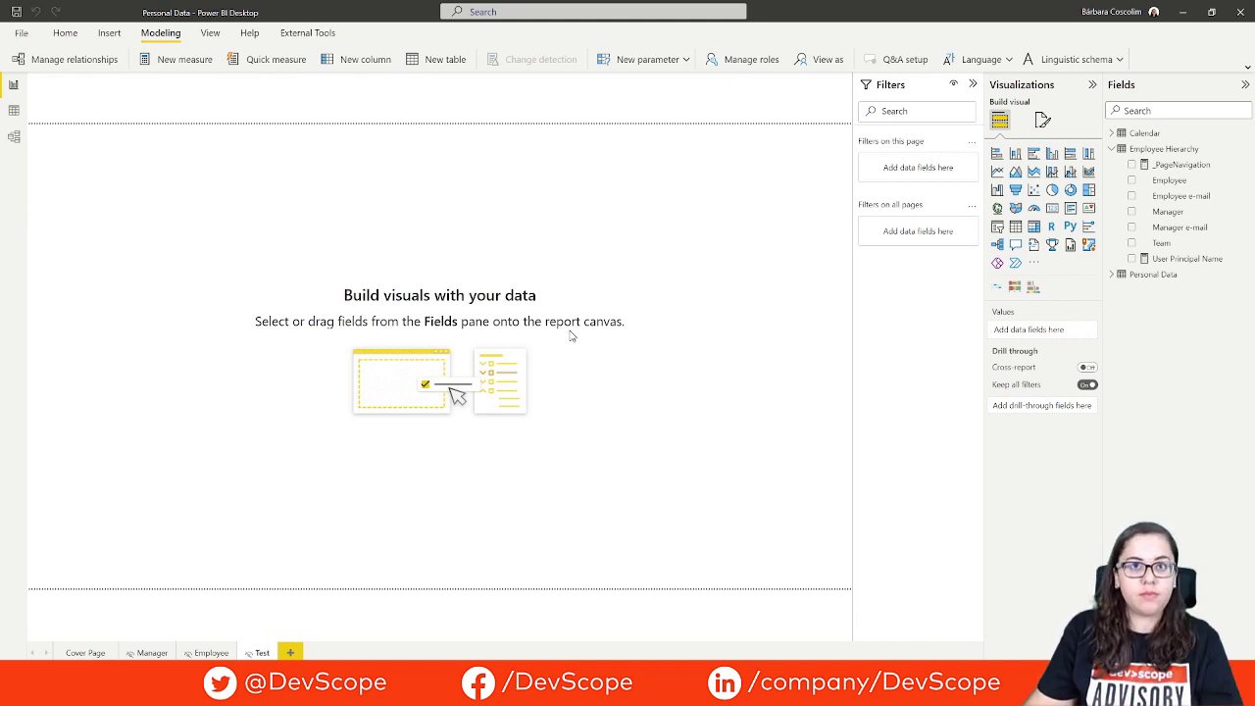
# Step: Insert a table visual on the Test page, widen it, and add Manager and Employee from Employee Hierarchy
pyautogui.click(1016, 230)
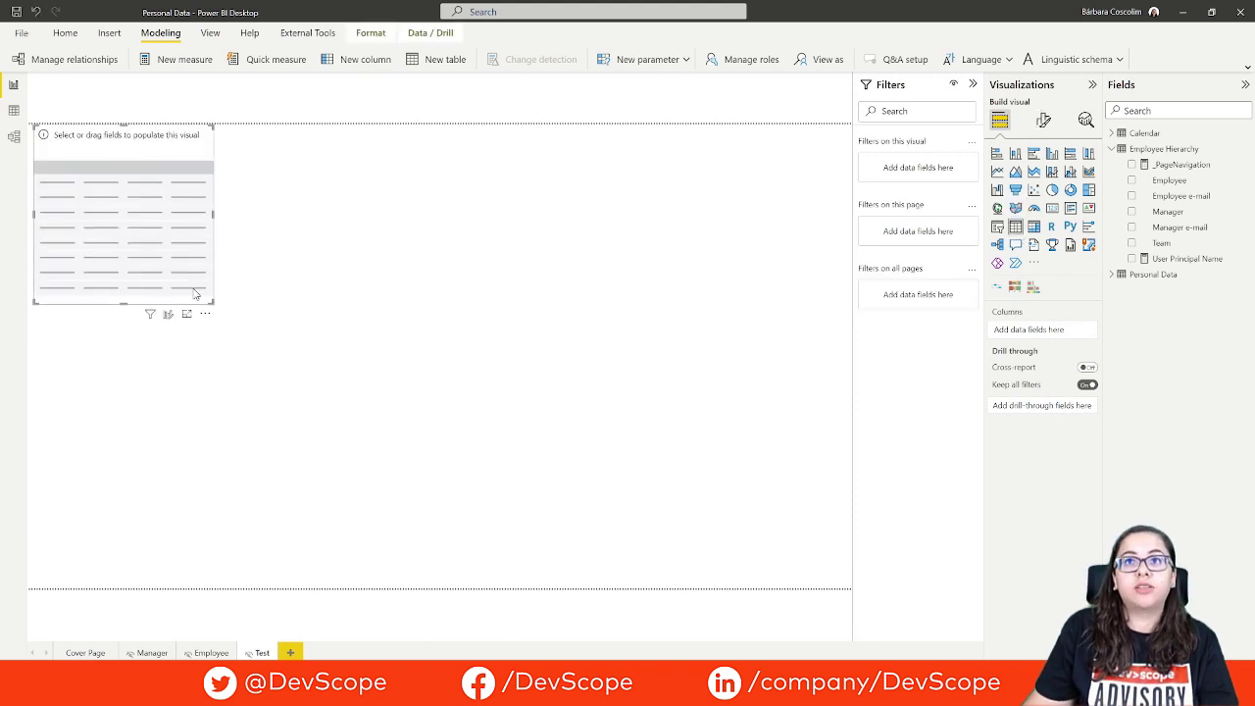
pyautogui.moveTo(217, 304); pyautogui.dragTo(631, 320)
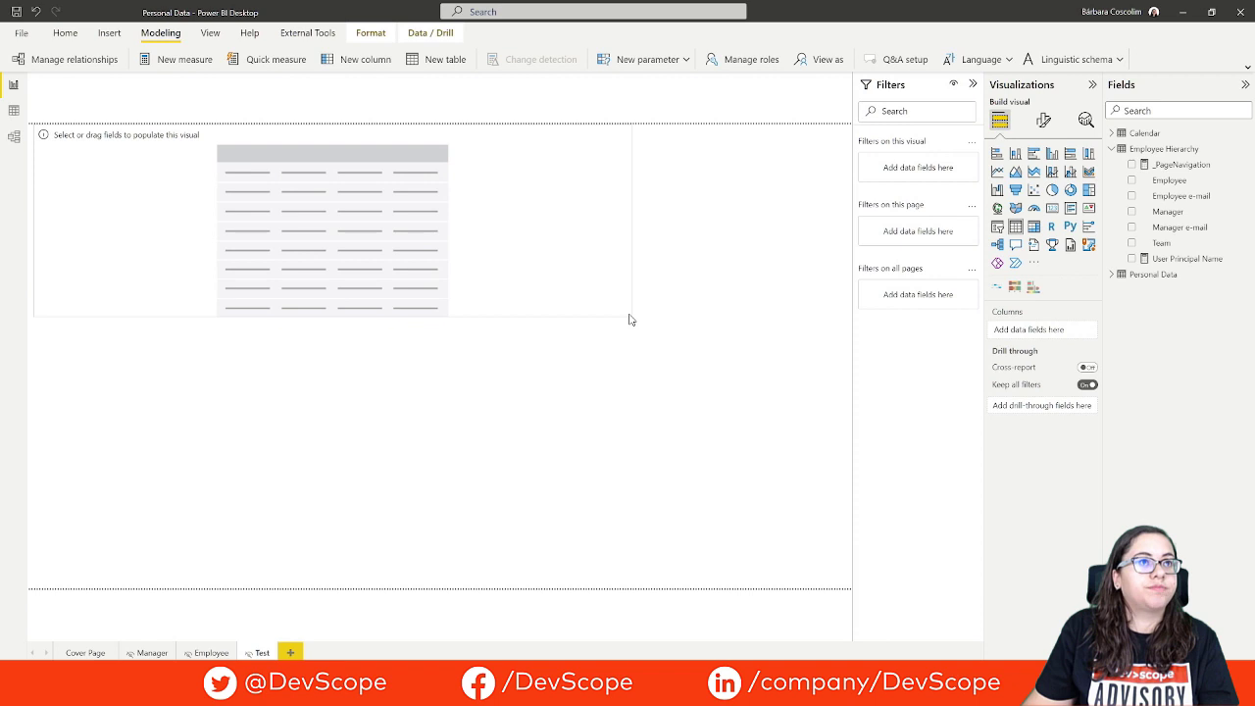
pyautogui.click(1132, 213)
pyautogui.click(1131, 181)
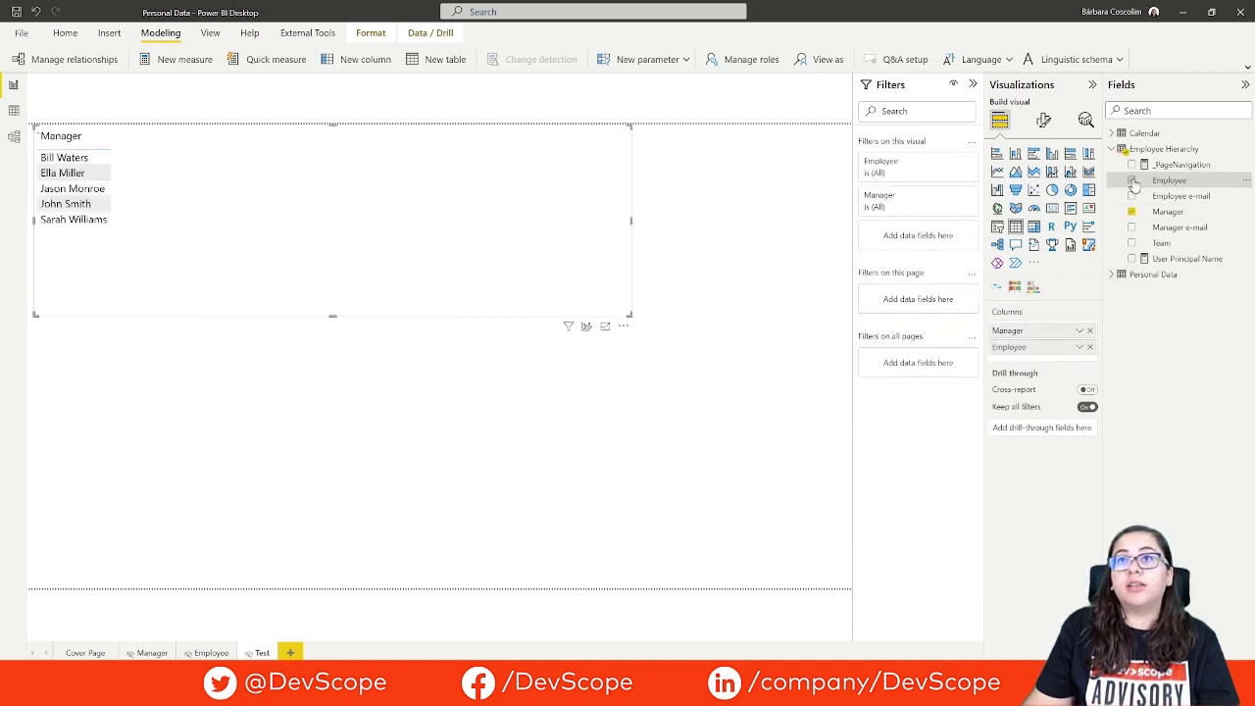
# Step: Add Age and Actual Salary ($) from Personal Data to the table and make it taller to fit all rows
pyautogui.click(1112, 275)
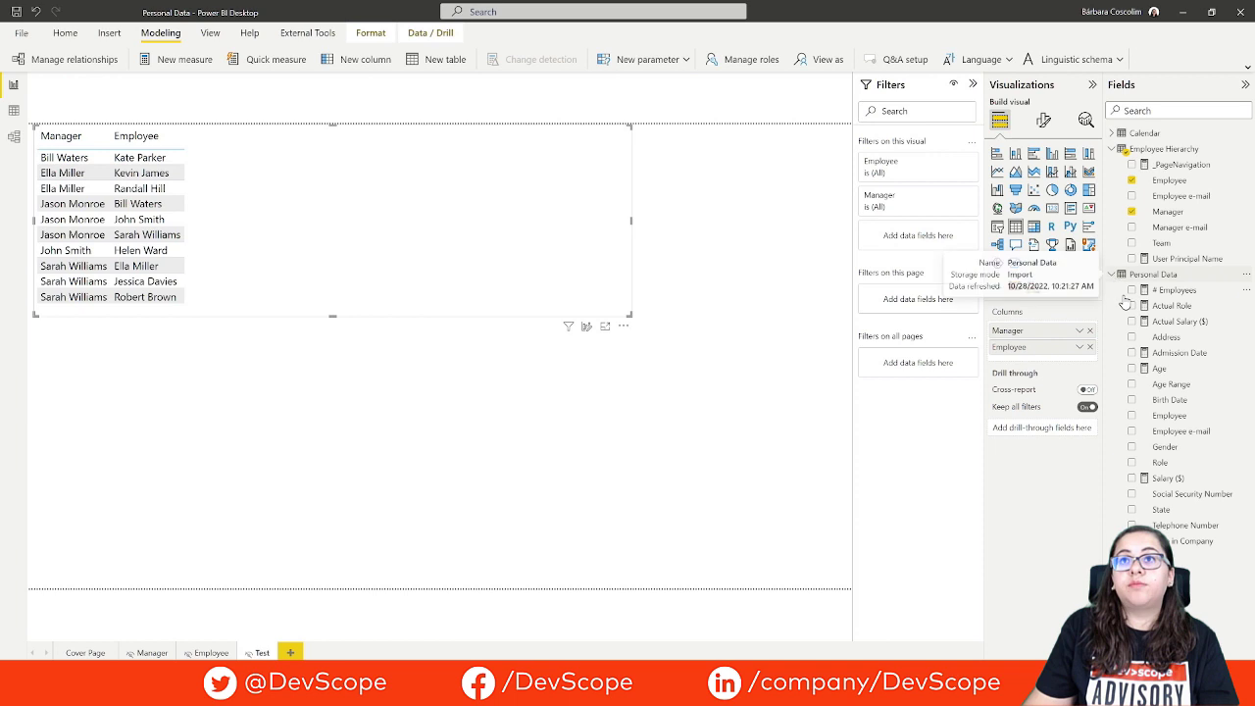
pyautogui.click(1132, 369)
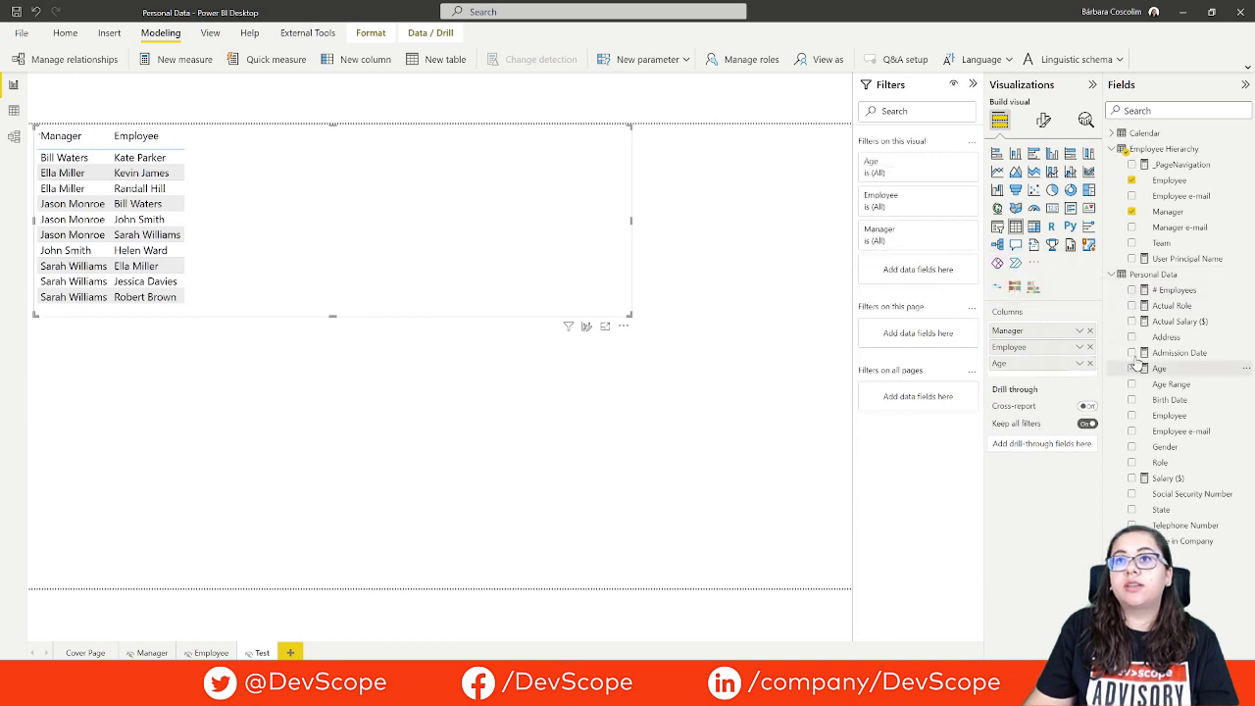
pyautogui.click(1132, 322)
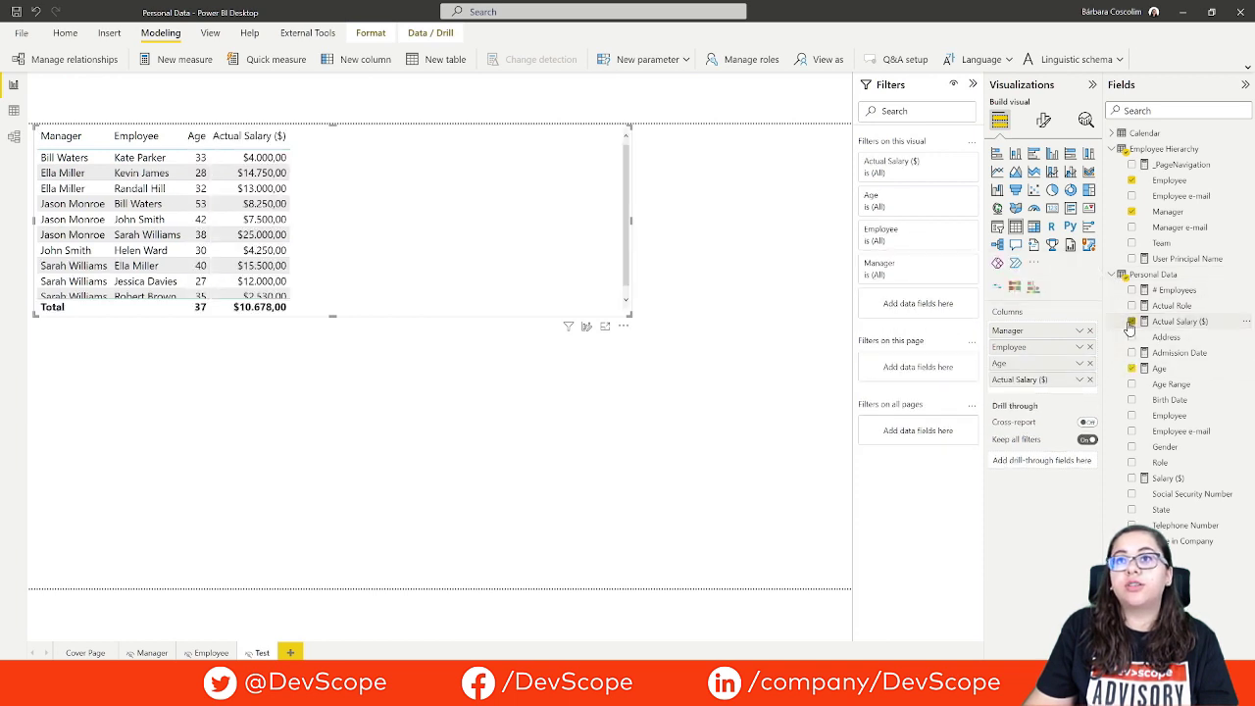
pyautogui.click(636, 333)
pyautogui.click(627, 312)
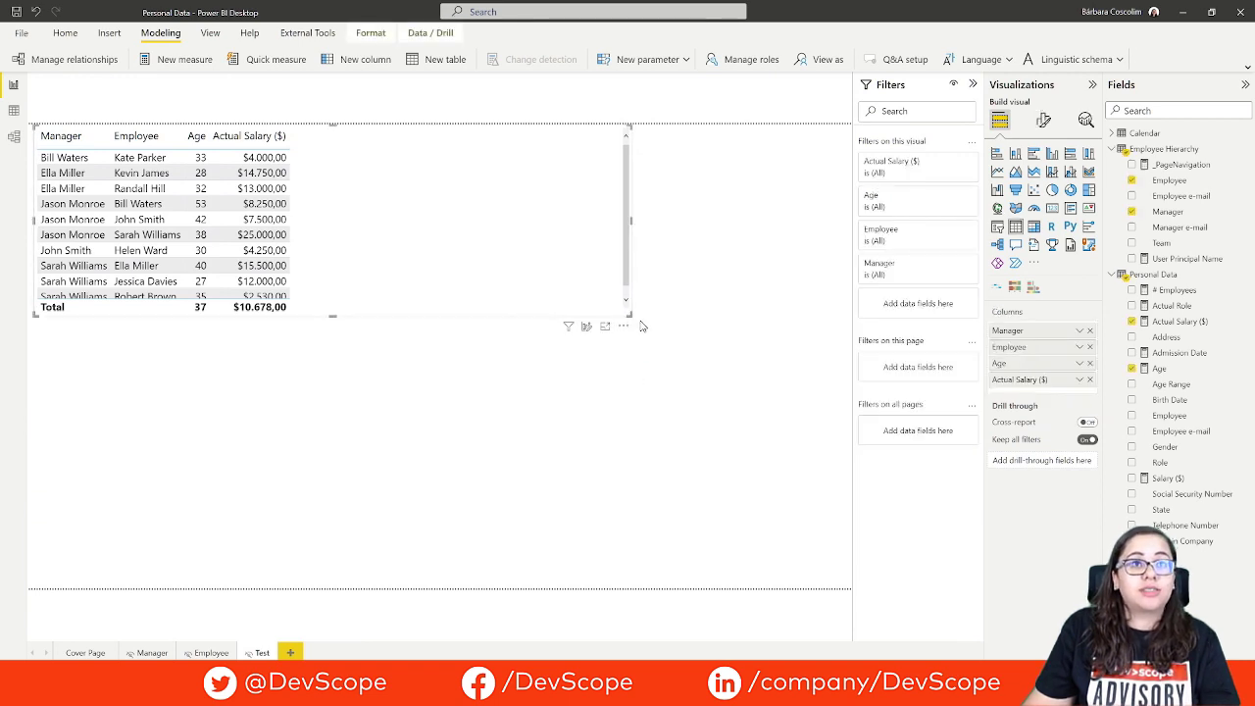
pyautogui.moveTo(632, 317); pyautogui.dragTo(633, 363)
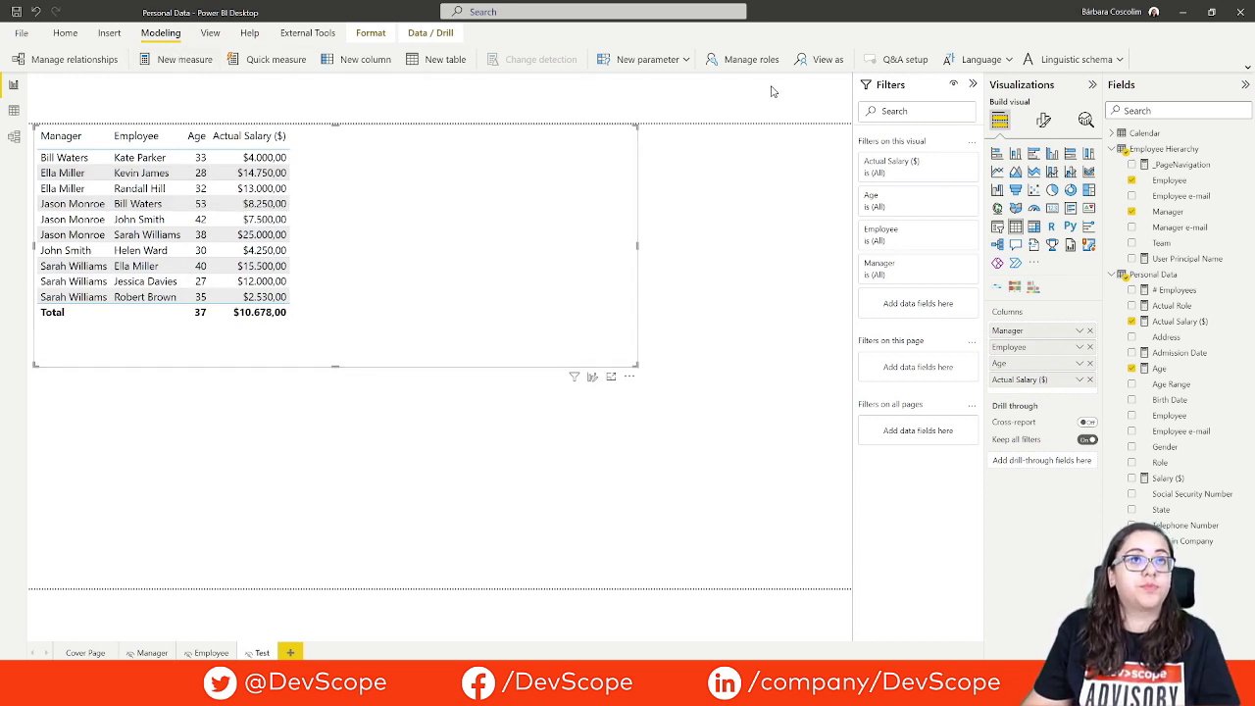
# Step: View the report as another user under the Permission role, entering the manager's e-mail from the clipboard history
pyautogui.click(807, 61)
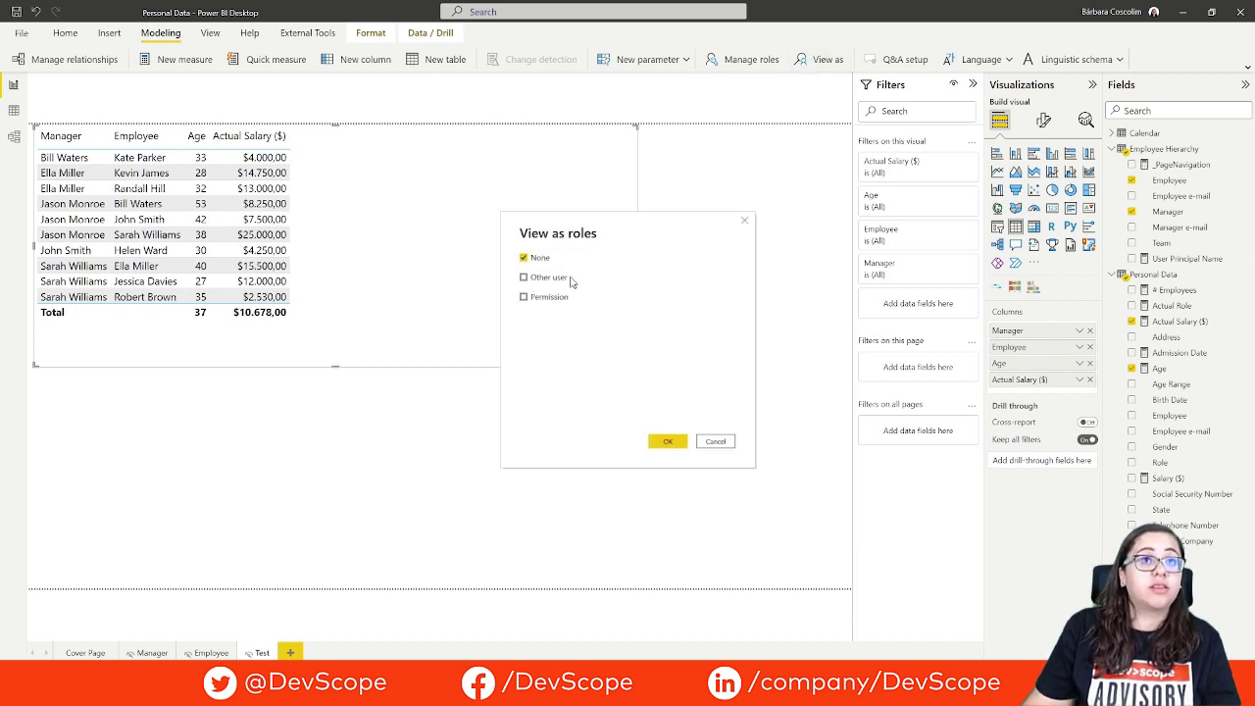
pyautogui.click(523, 277)
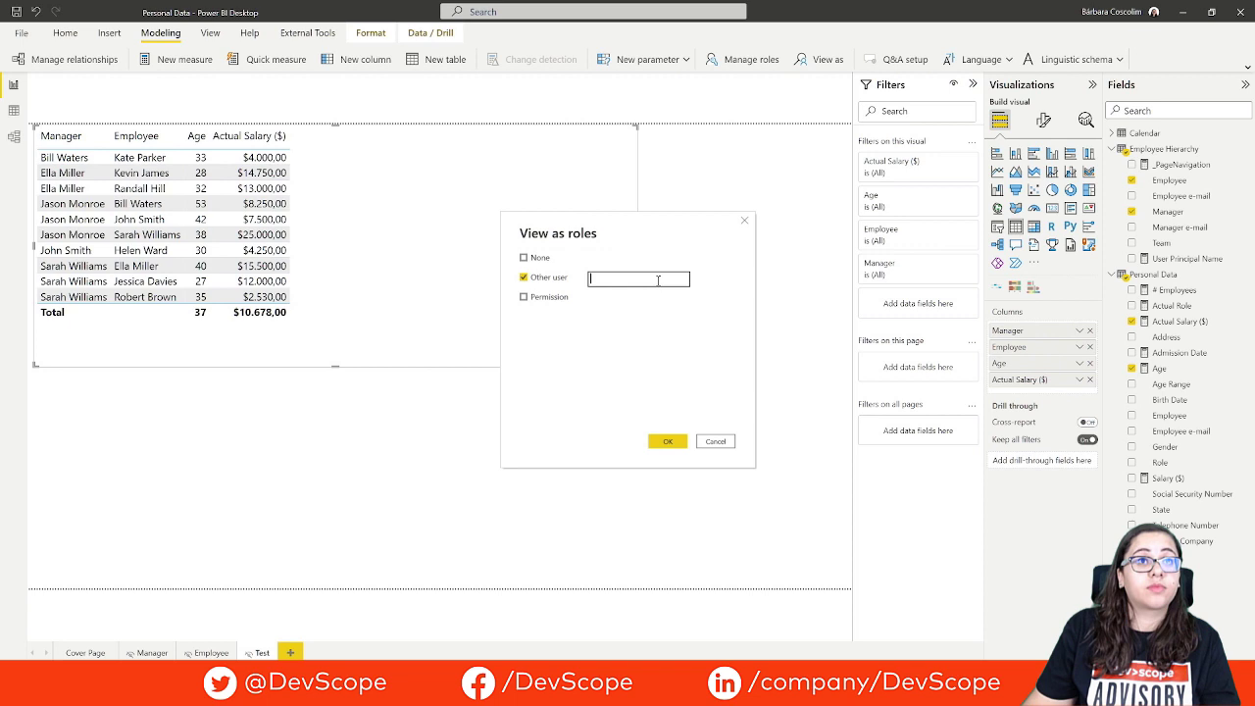
pyautogui.press('super+v')
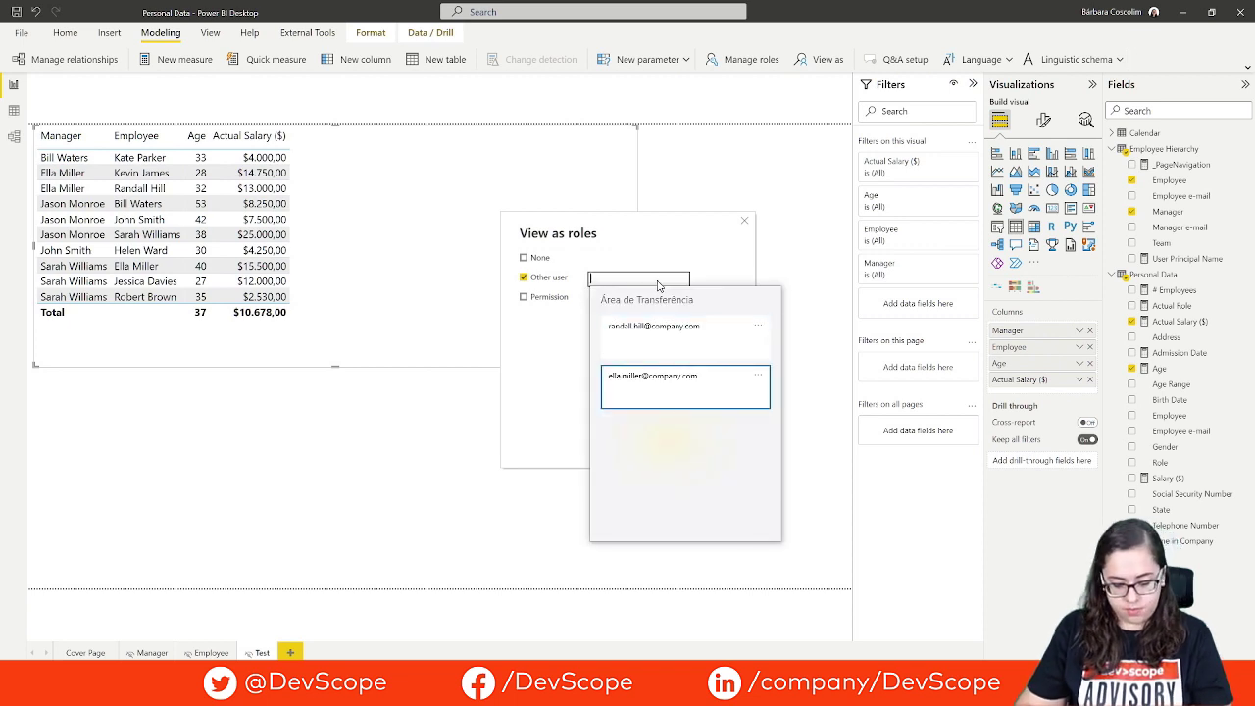
pyautogui.press('Return')
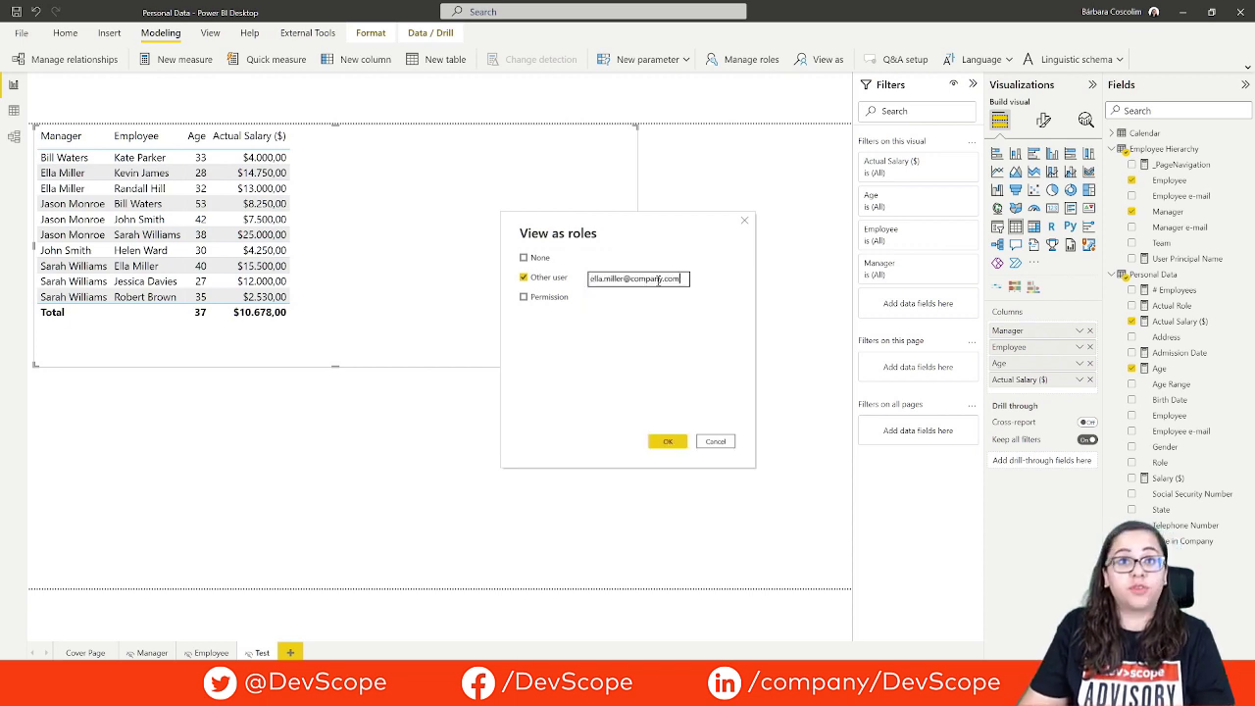
pyautogui.click(537, 301)
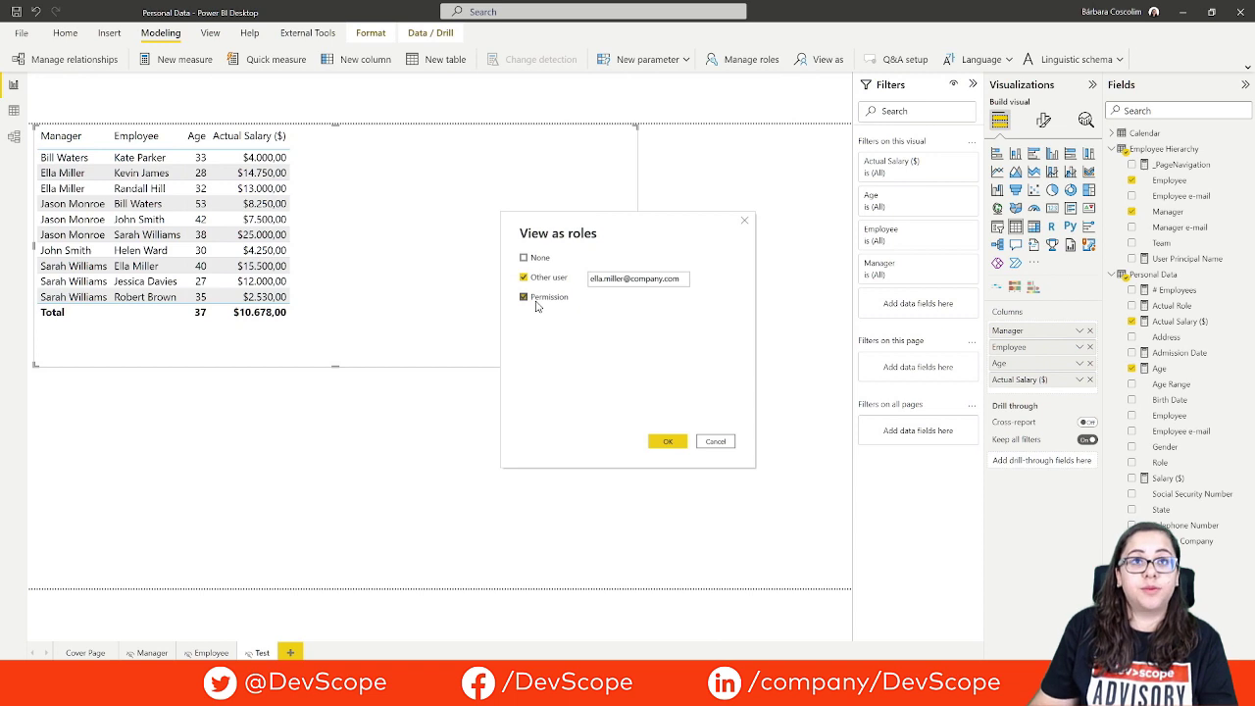
pyautogui.click(681, 445)
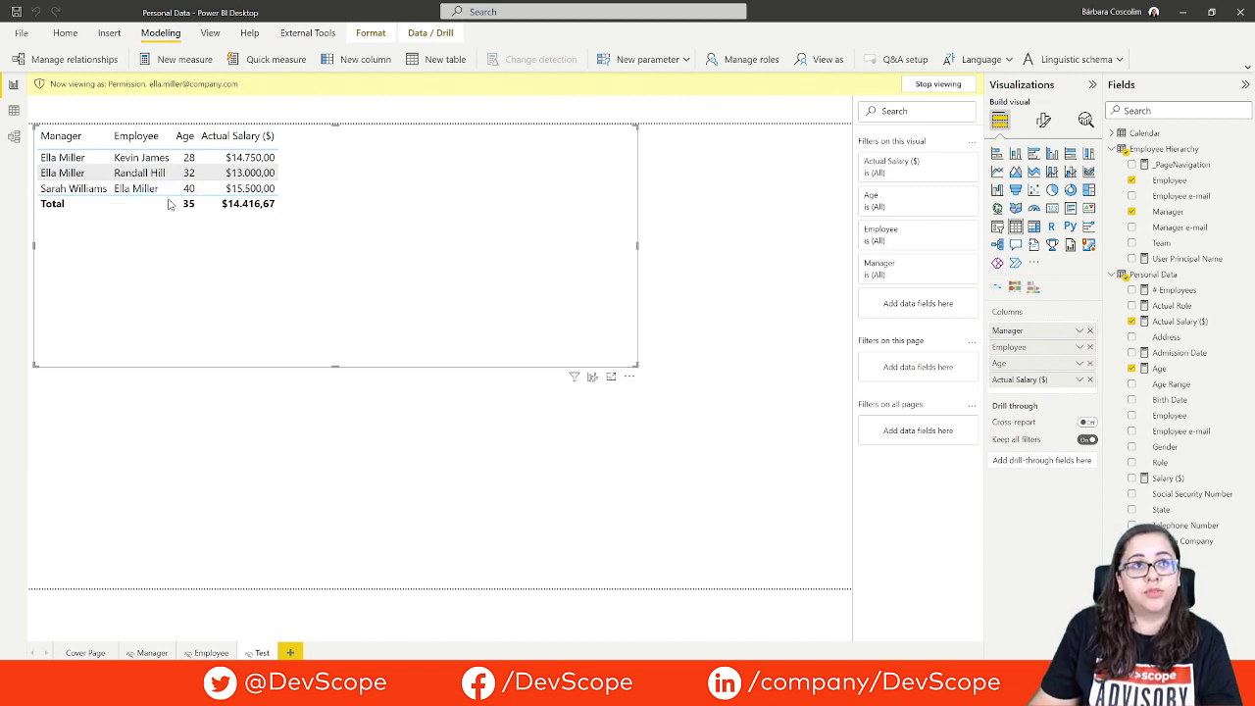
# Step: Replace the viewed user with the non-manager employee's e-mail under the Permission role, check the table, and stop viewing
pyautogui.click(805, 61)
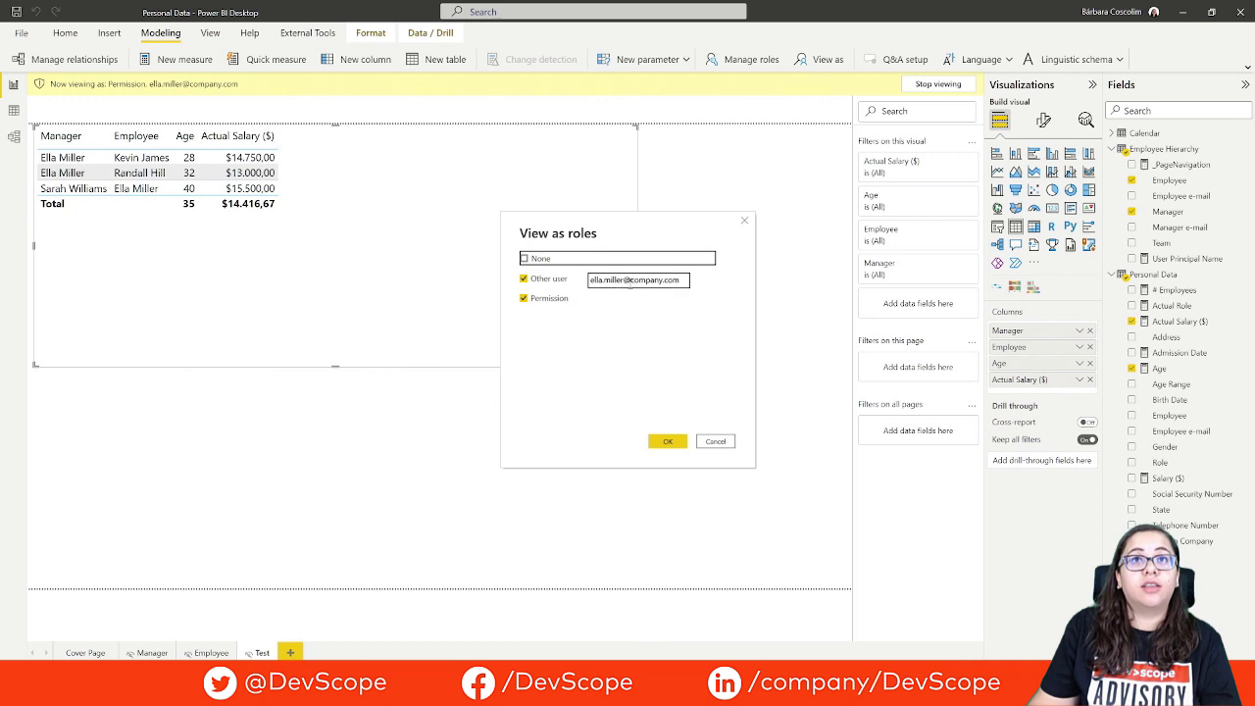
pyautogui.tripleClick(634, 280)
pyautogui.press('super+v')
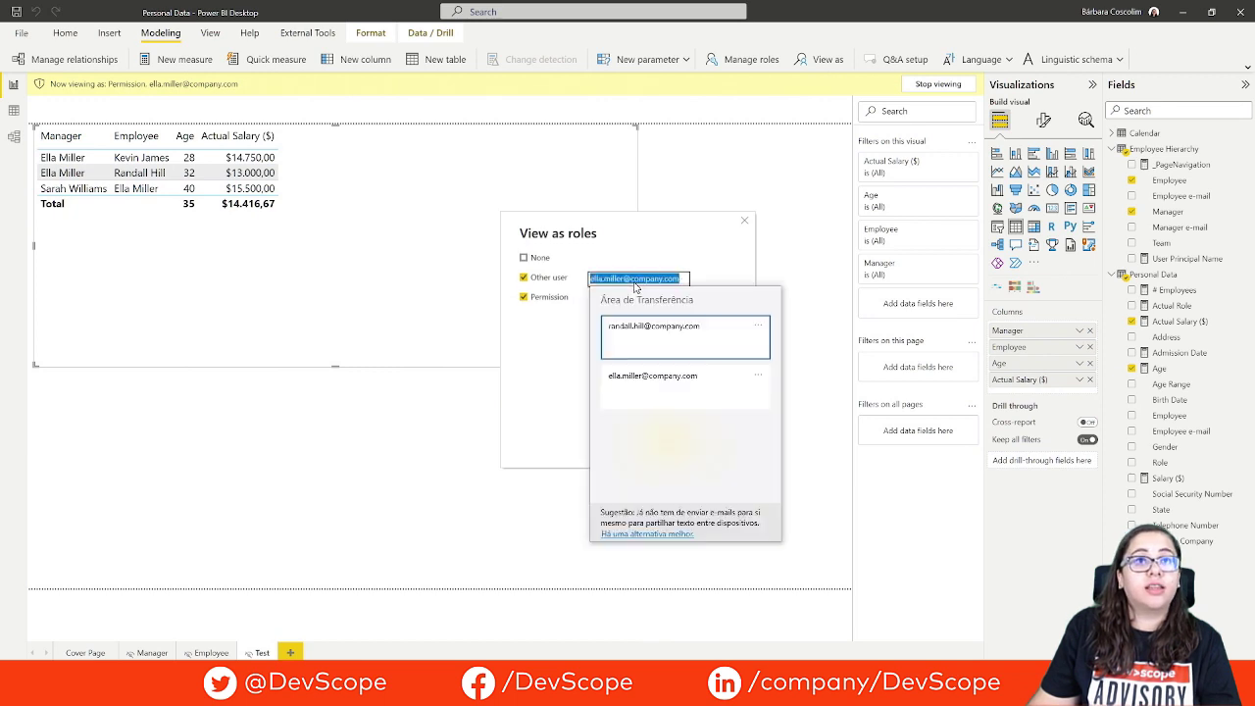
pyautogui.press('Up')
pyautogui.press('Return')
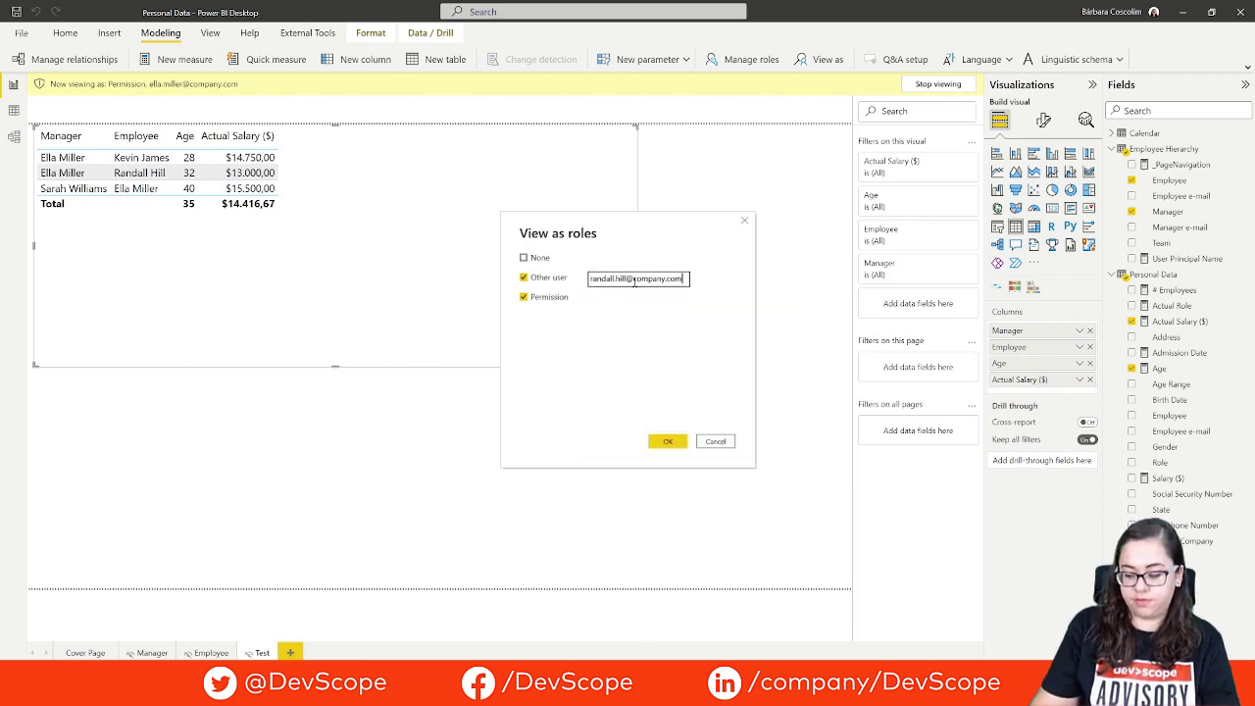
pyautogui.click(668, 442)
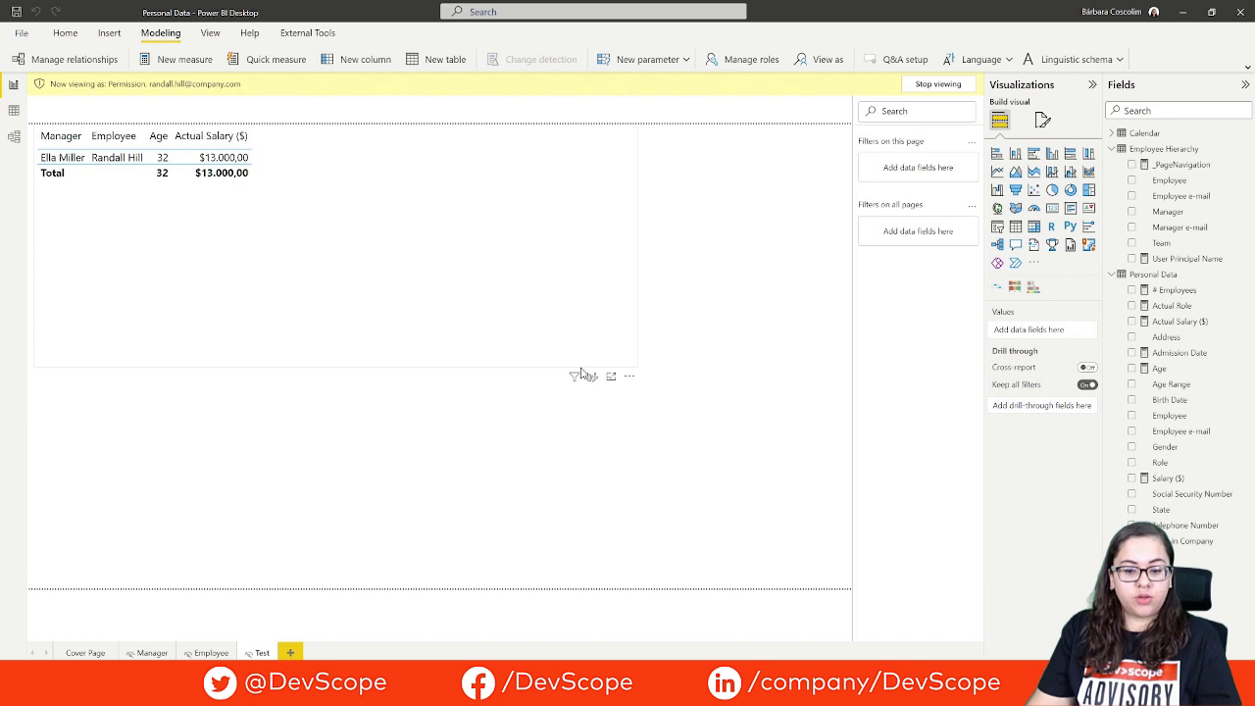
pyautogui.click(939, 86)
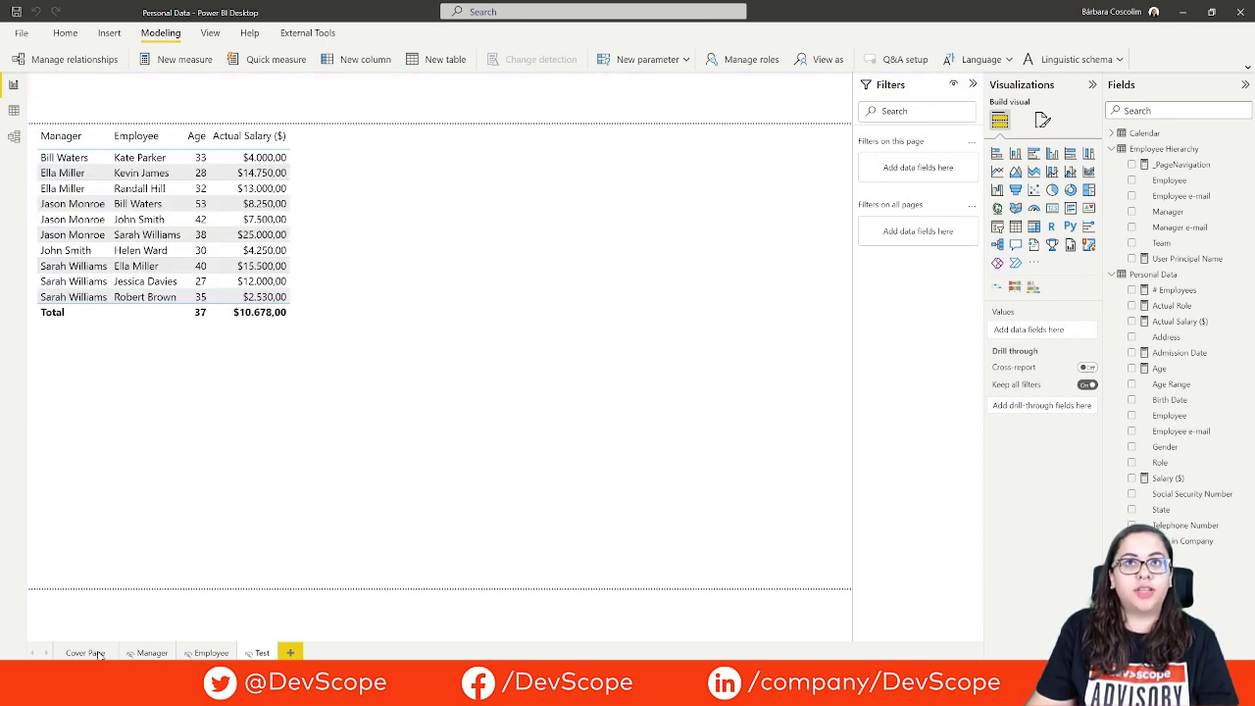
# Step: On the Cover Page, examine the _PageNavigation measure's DAX logic for USERPRINCIPALNAME, the Manager and Employee e-mail conditions, and their returned page names
pyautogui.click(98, 653)
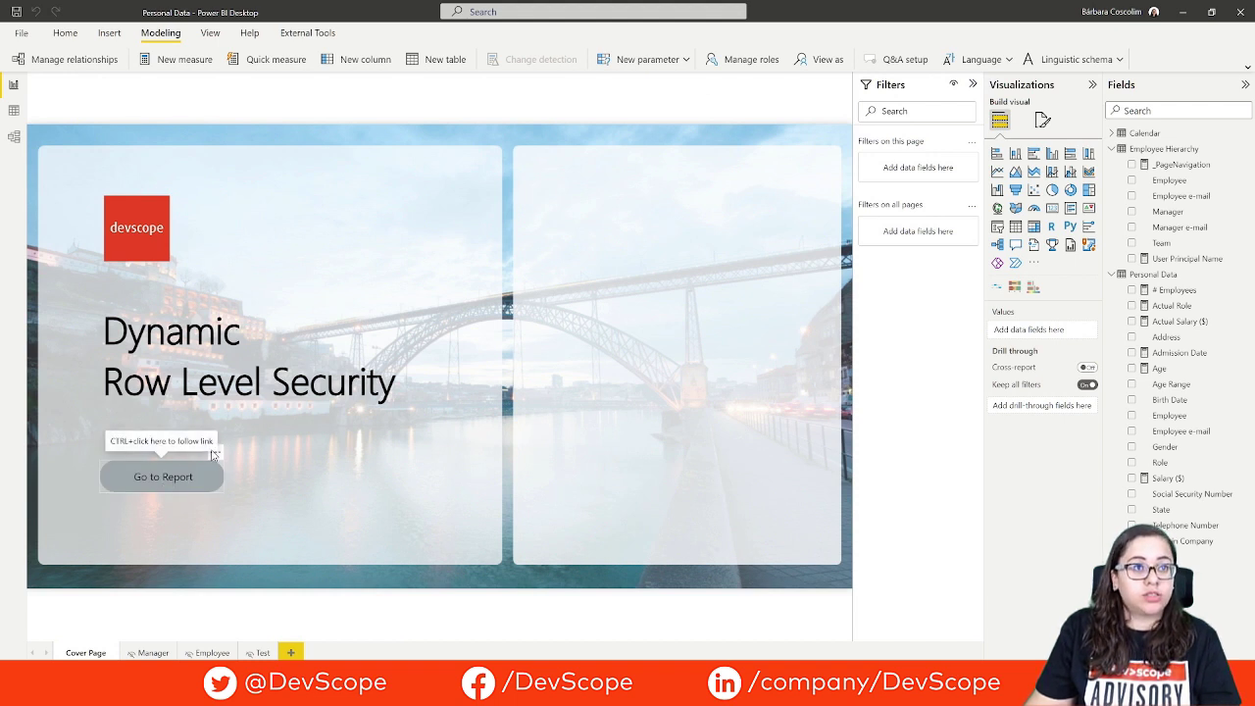
pyautogui.click(1181, 164)
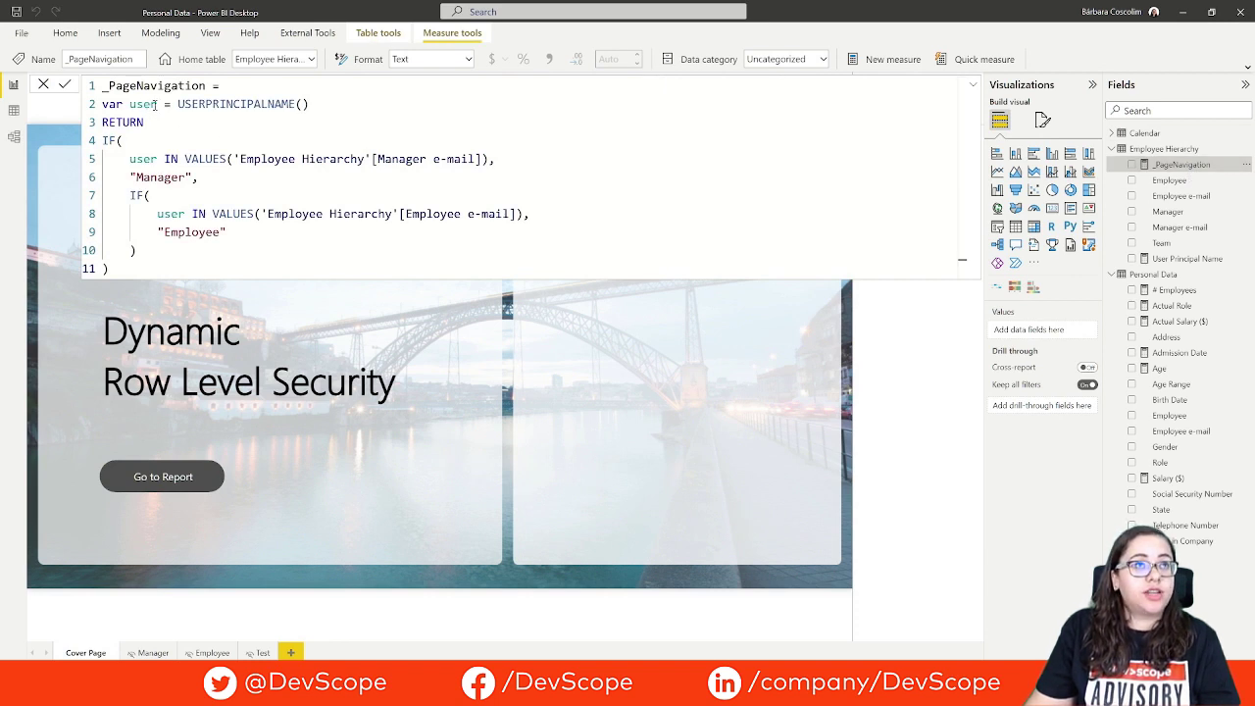
pyautogui.doubleClick(193, 102)
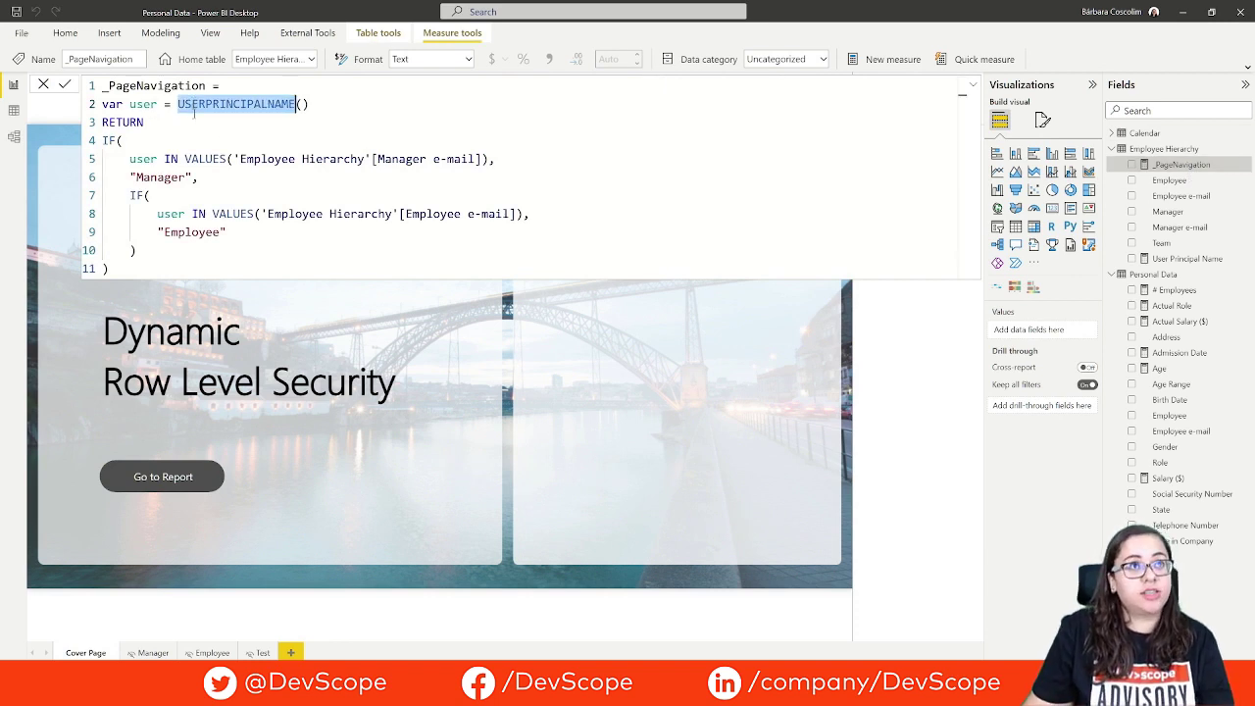
pyautogui.click(185, 124)
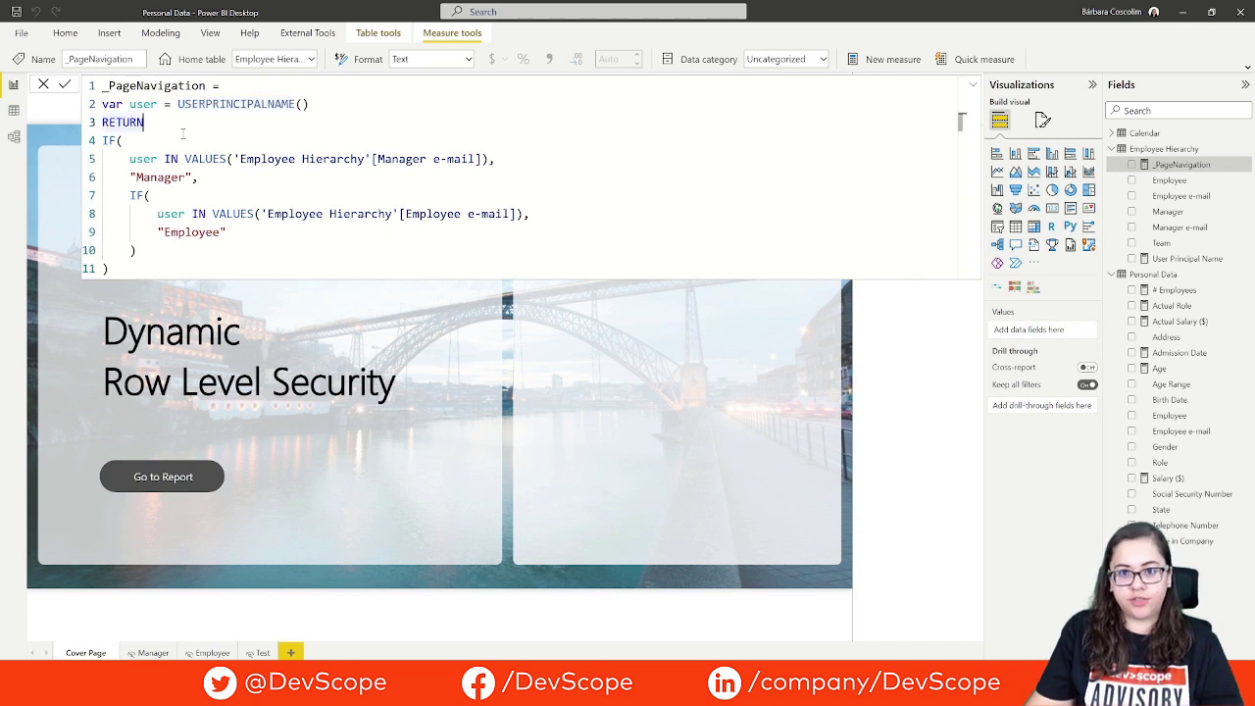
pyautogui.click(153, 174)
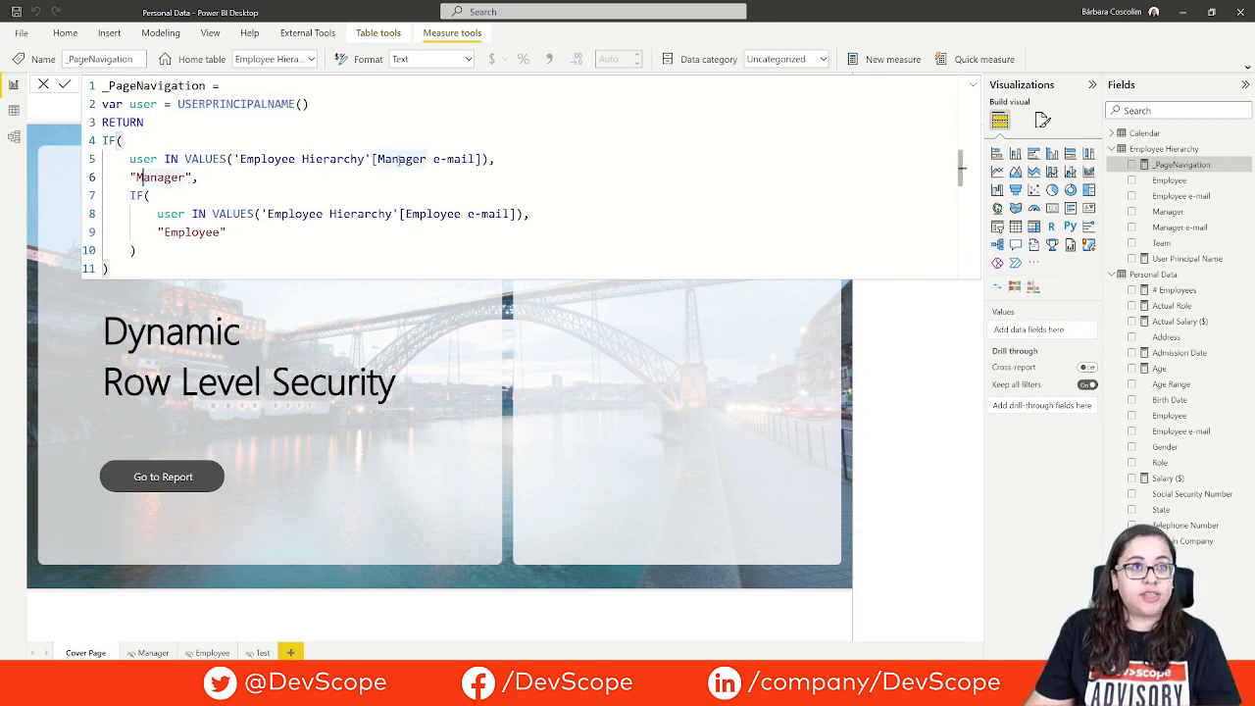
pyautogui.doubleClick(400, 159)
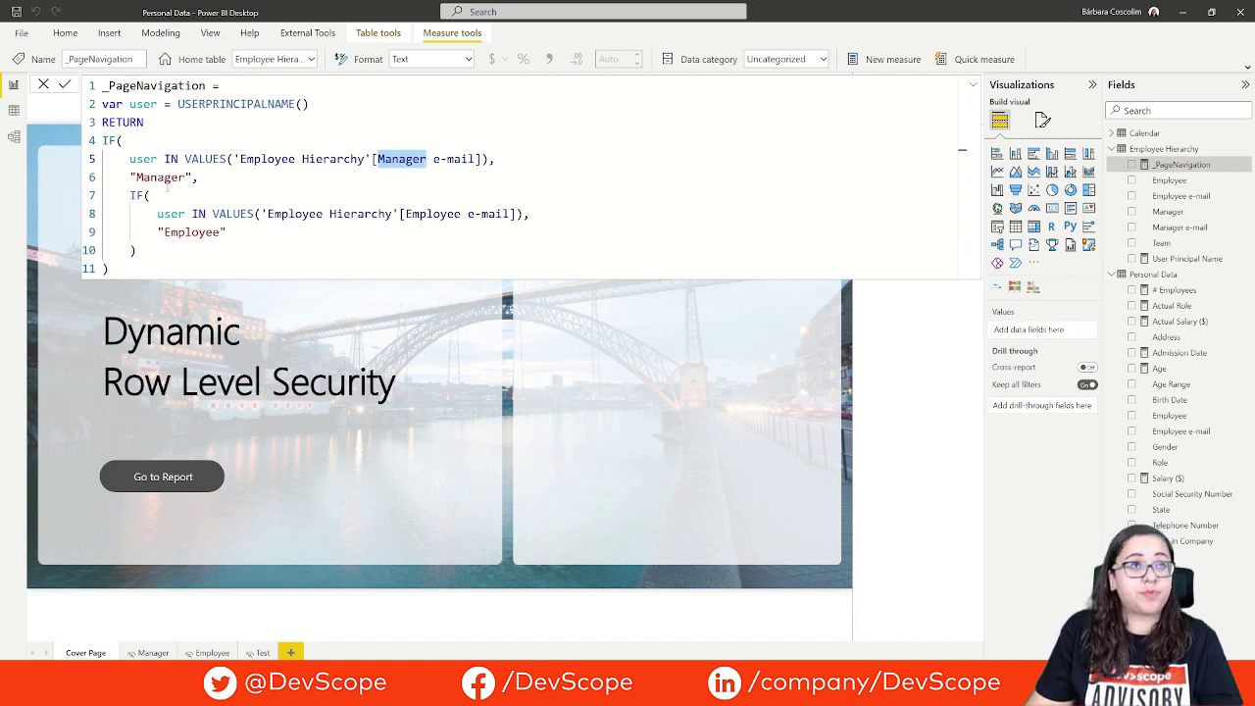
pyautogui.doubleClick(169, 181)
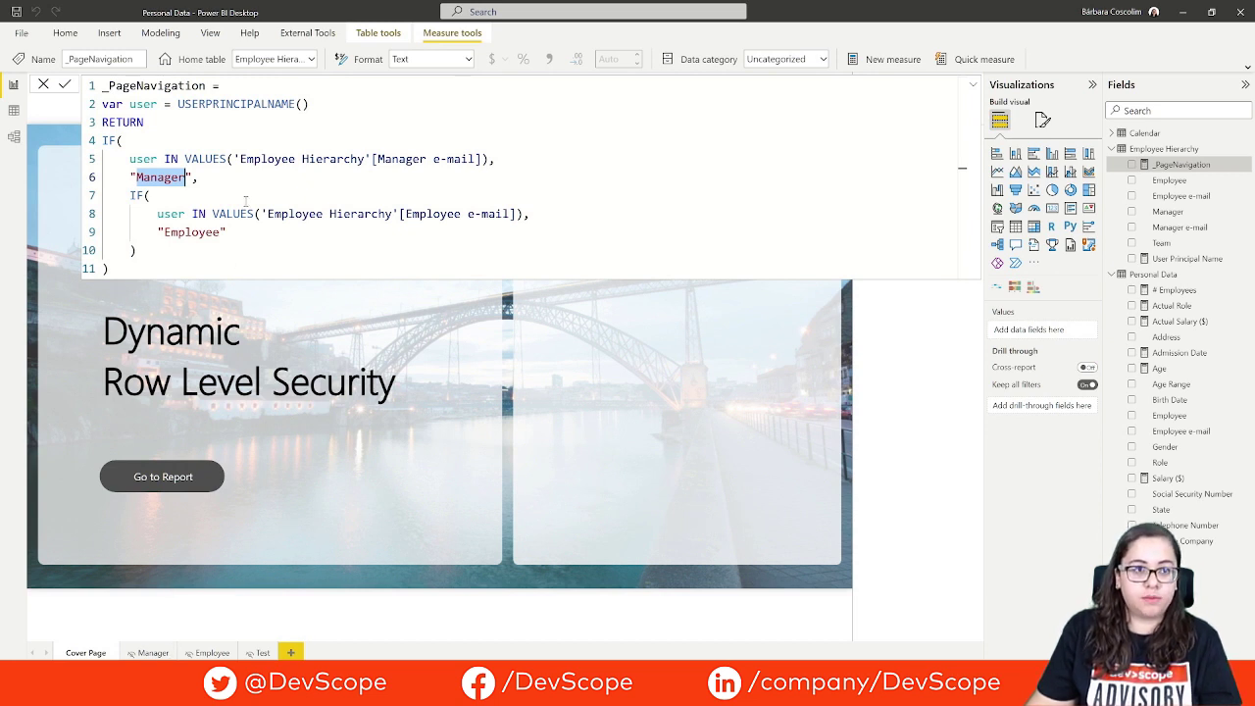
pyautogui.doubleClick(169, 215)
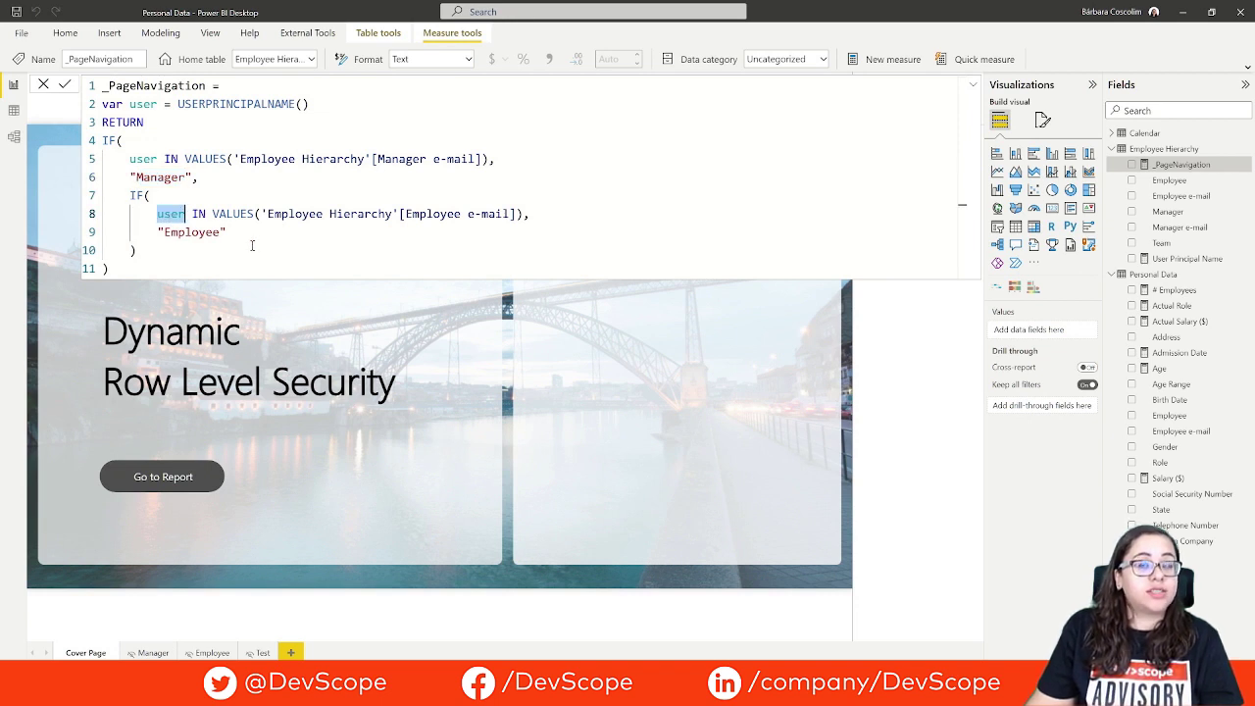
pyautogui.doubleClick(413, 213)
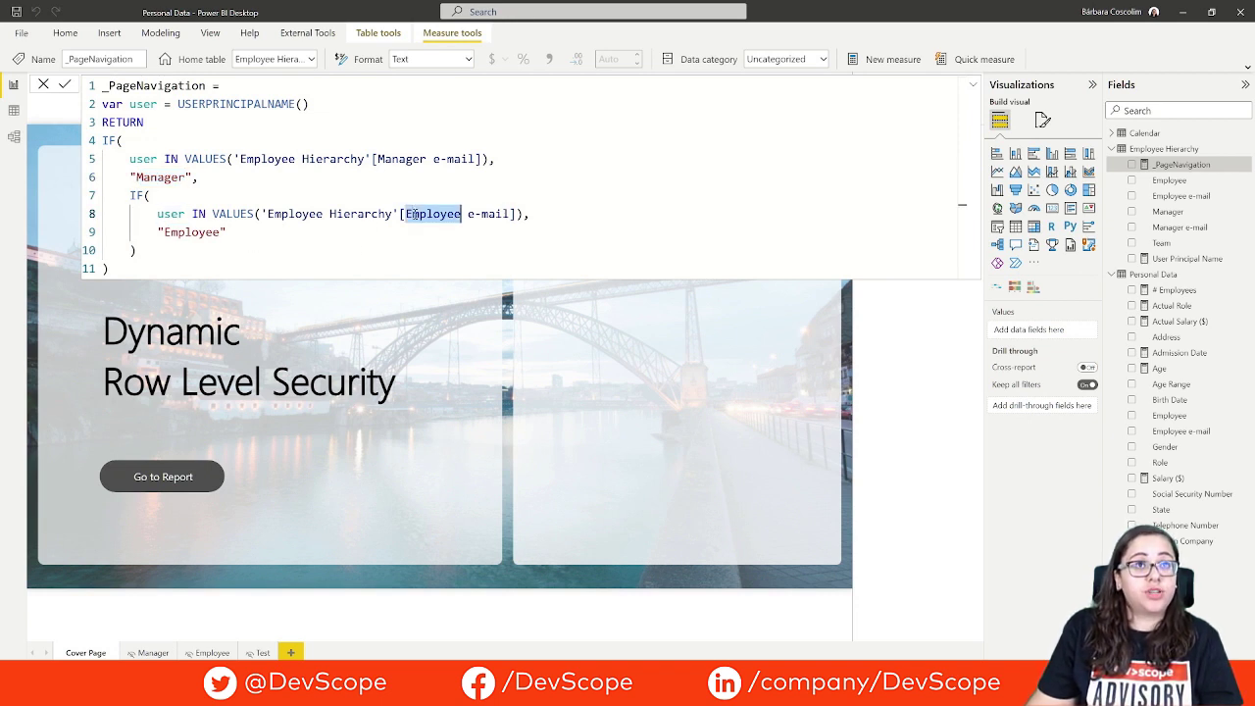
pyautogui.doubleClick(201, 232)
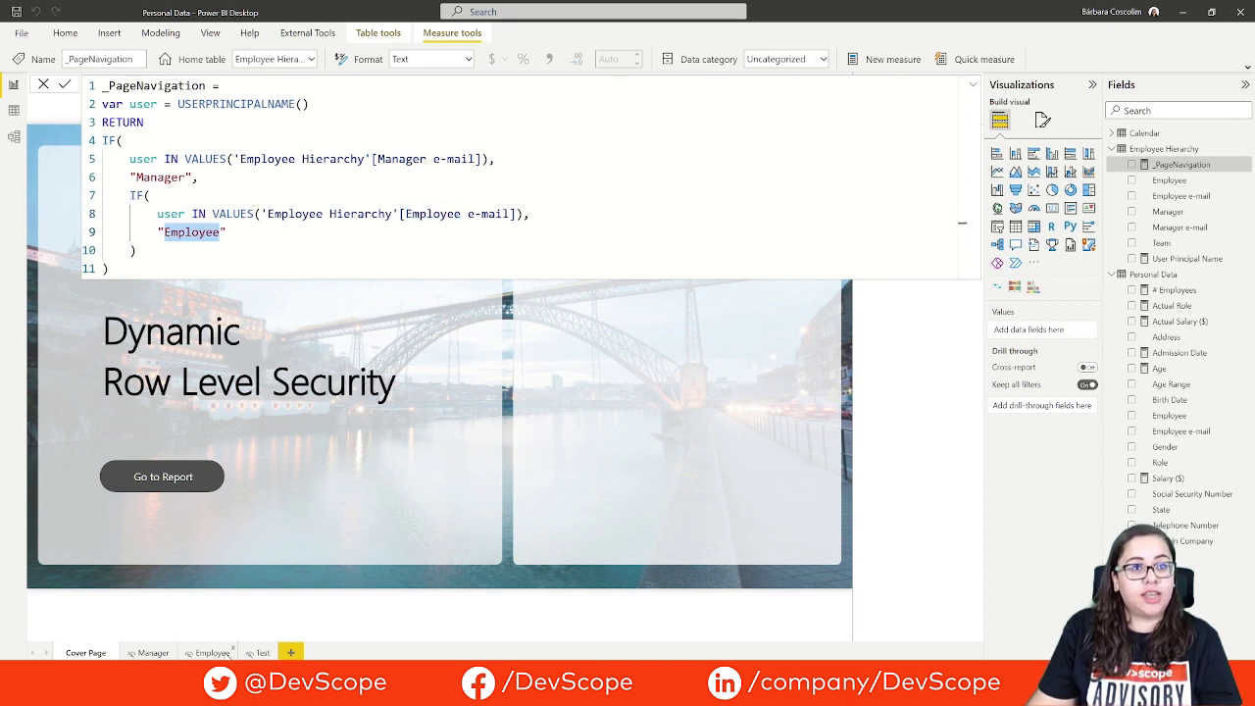
pyautogui.click(218, 247)
# Step: Clear the conditional destination from the Go to Report button's page navigation action and review the selectable destination pages
pyautogui.click(203, 487)
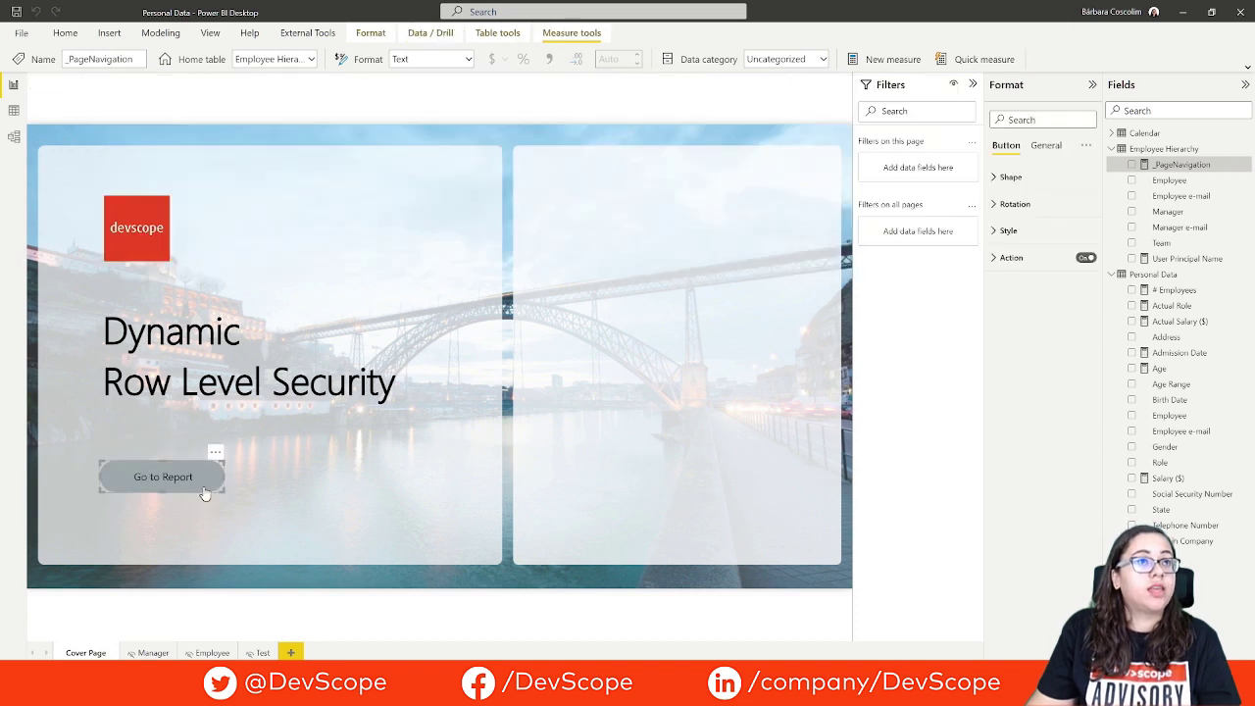
pyautogui.click(1009, 261)
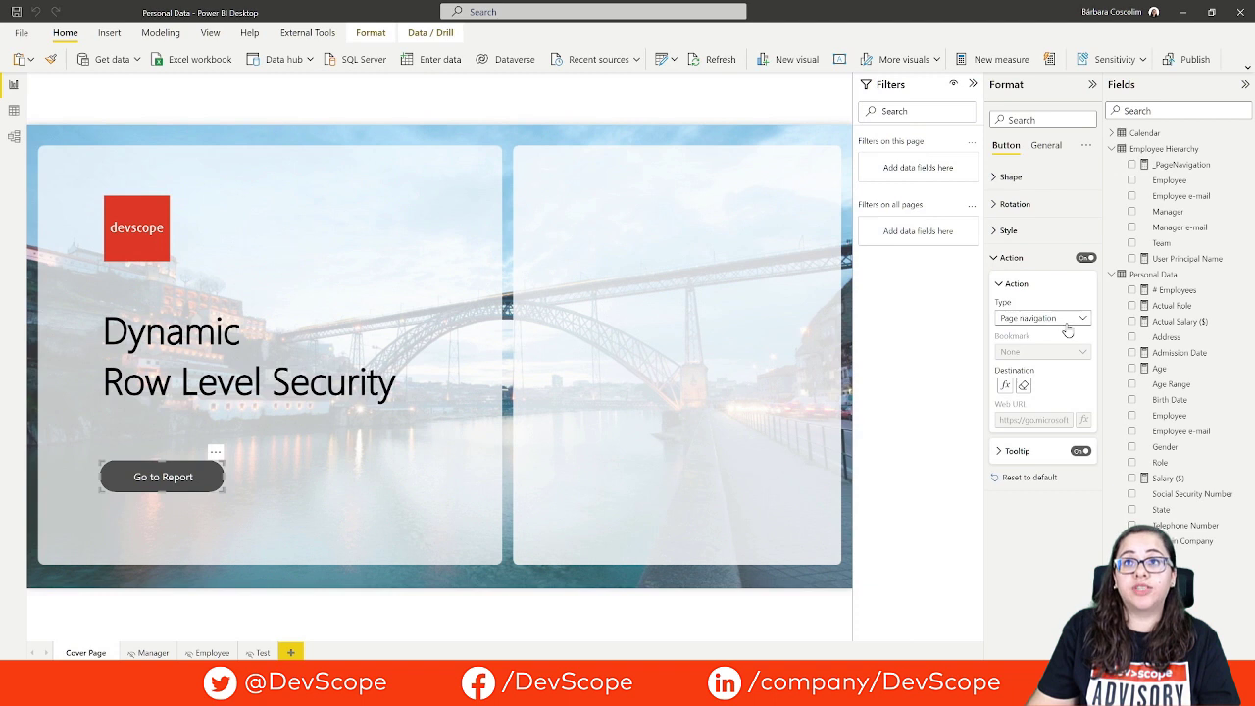
pyautogui.click(1023, 388)
pyautogui.click(1072, 392)
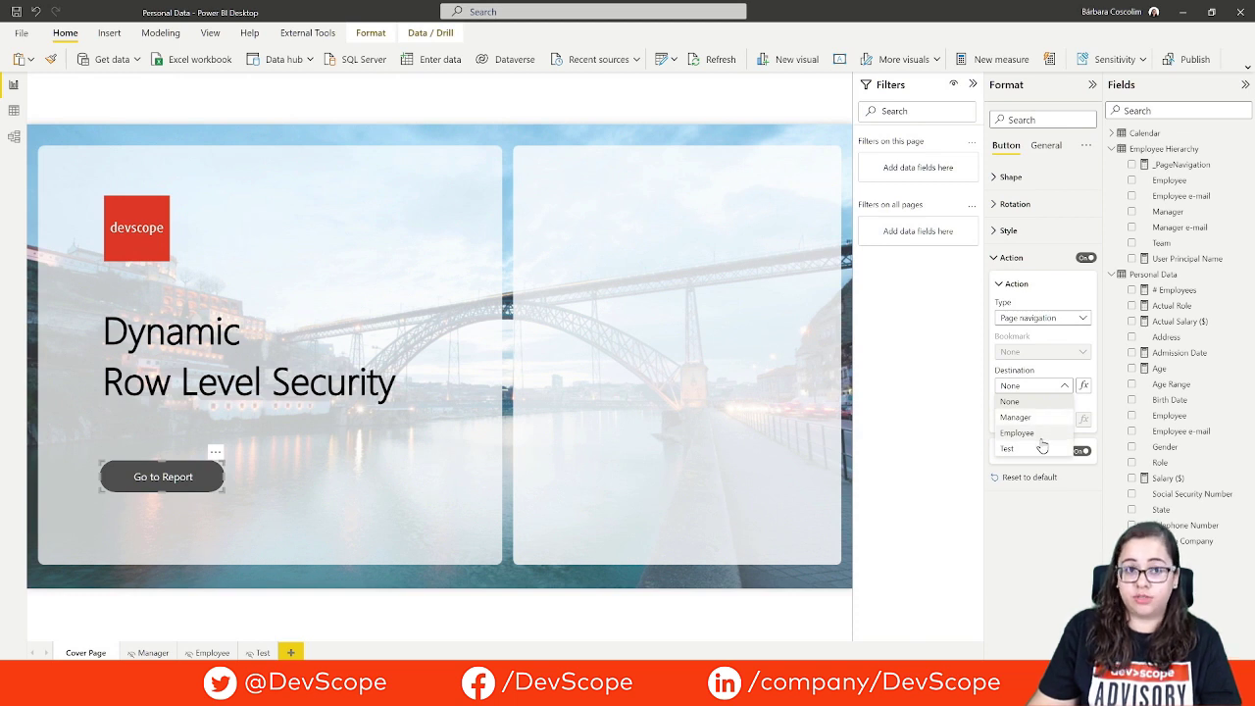
pyautogui.click(1085, 404)
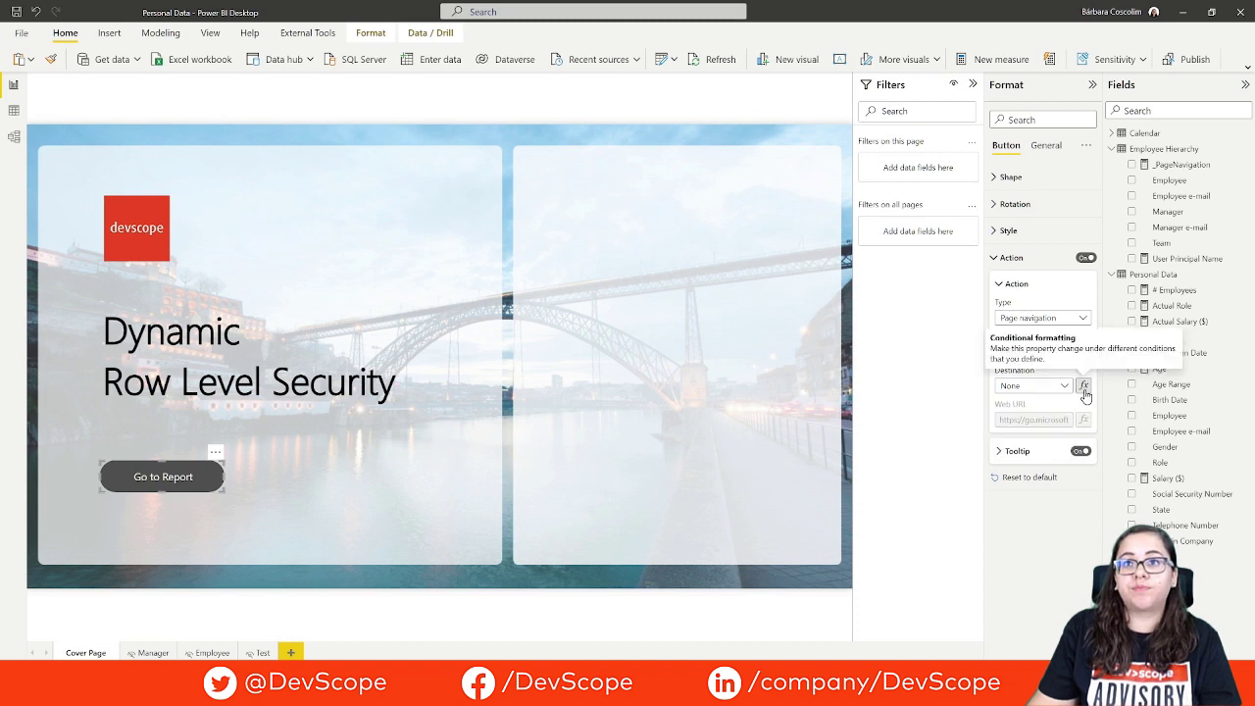
# Step: Set the button's destination by conditional formatting with the Field value style, based on the _PageNavigation measure
pyautogui.click(1084, 387)
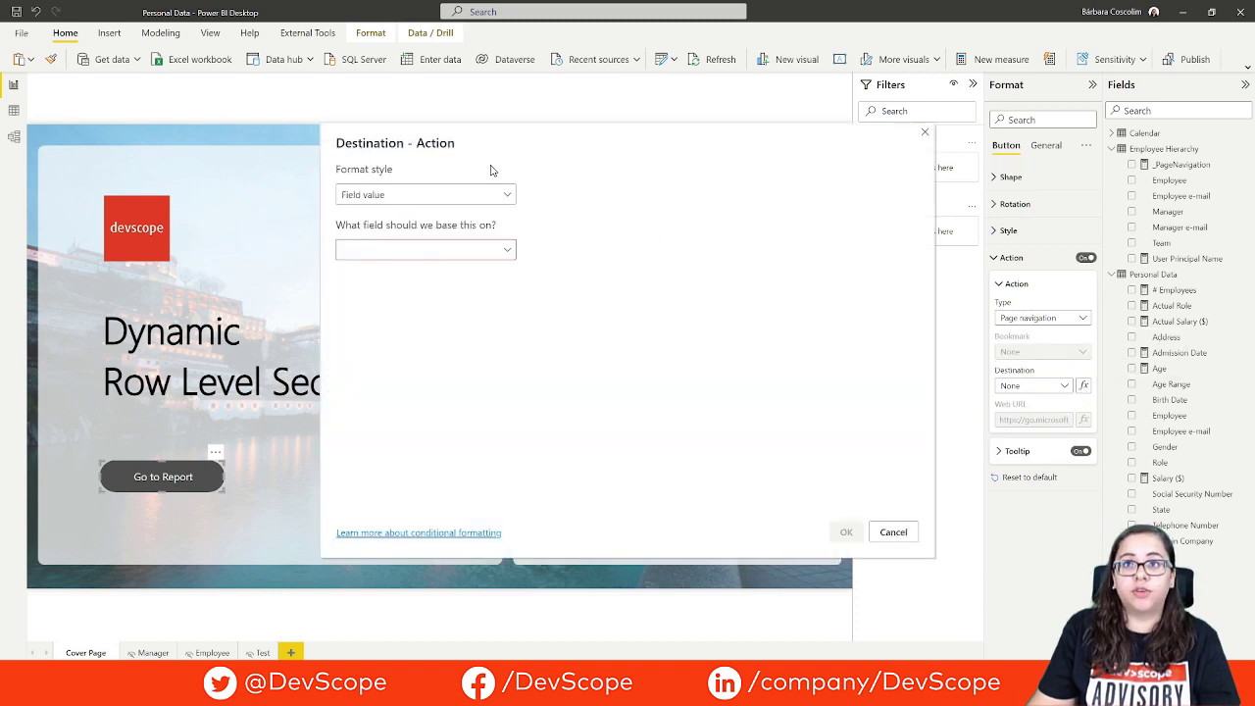
pyautogui.click(507, 198)
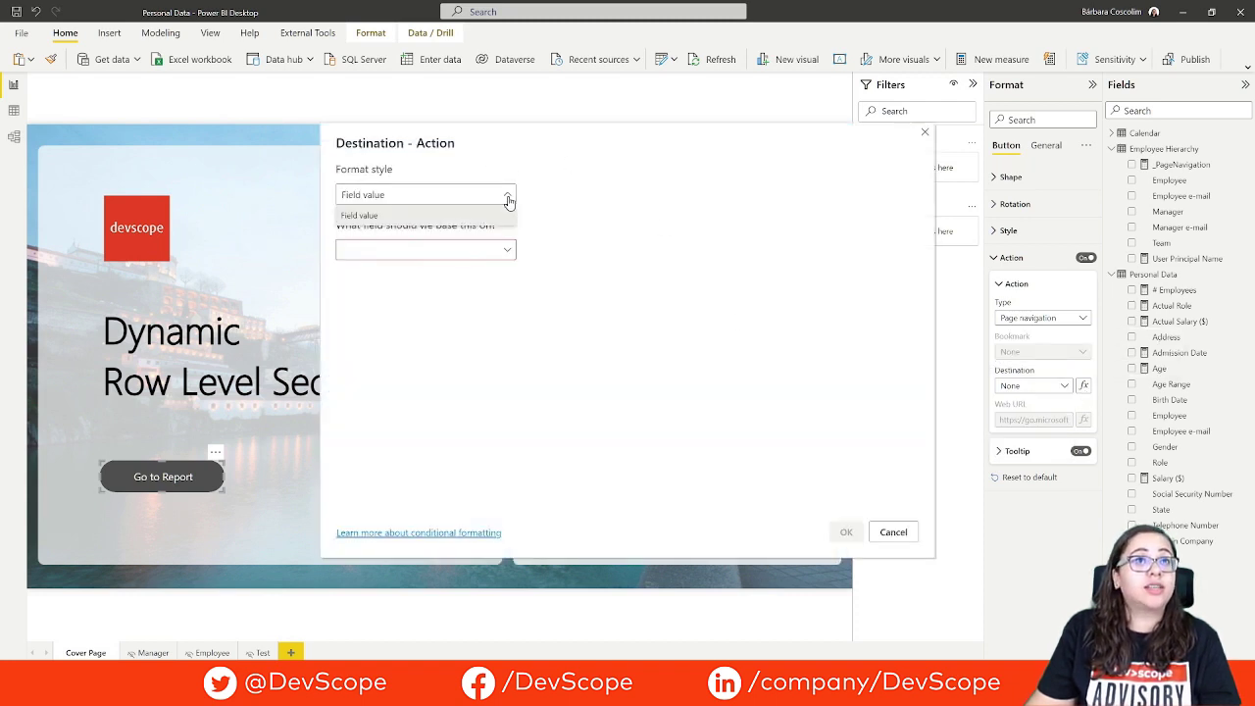
pyautogui.click(509, 199)
pyautogui.click(507, 249)
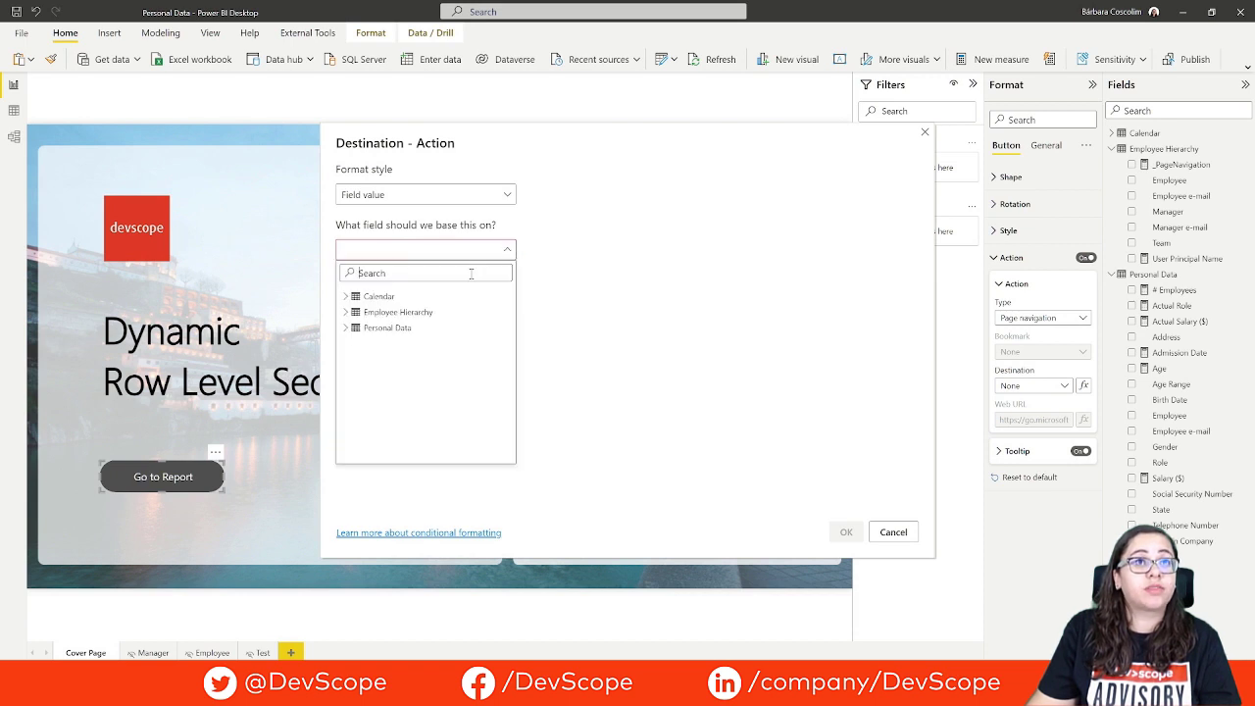
pyautogui.write('p')
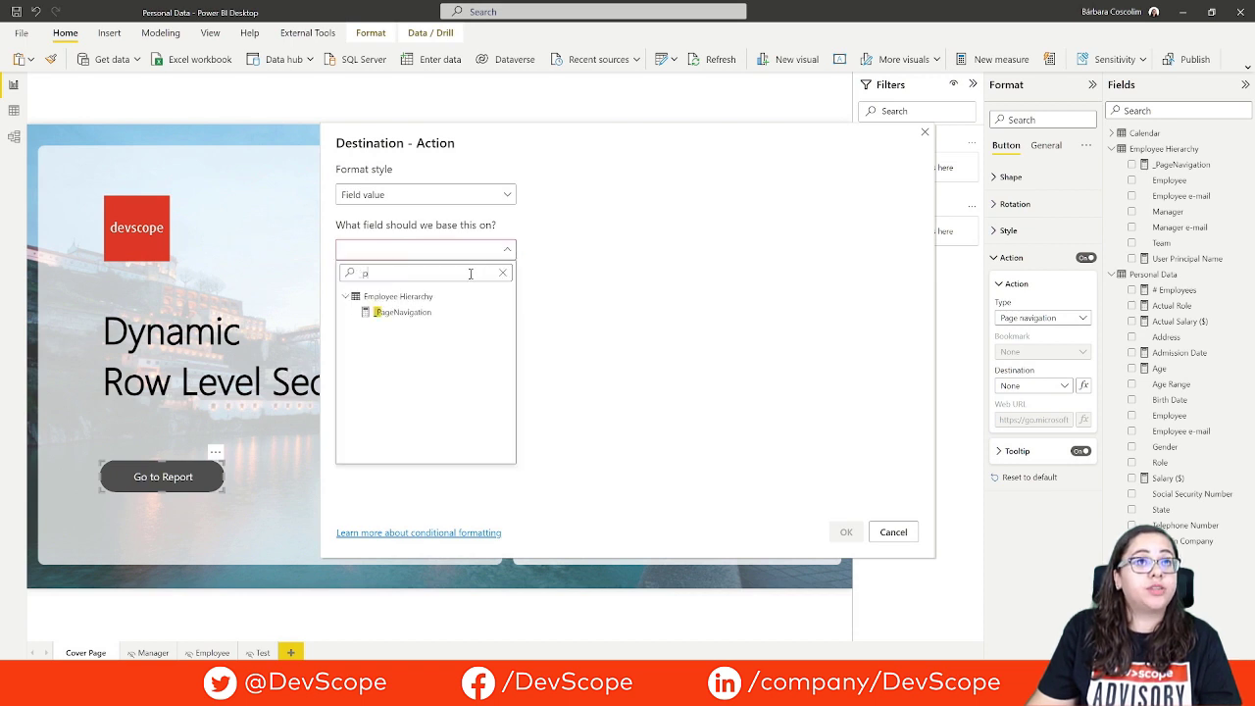
pyautogui.click(441, 313)
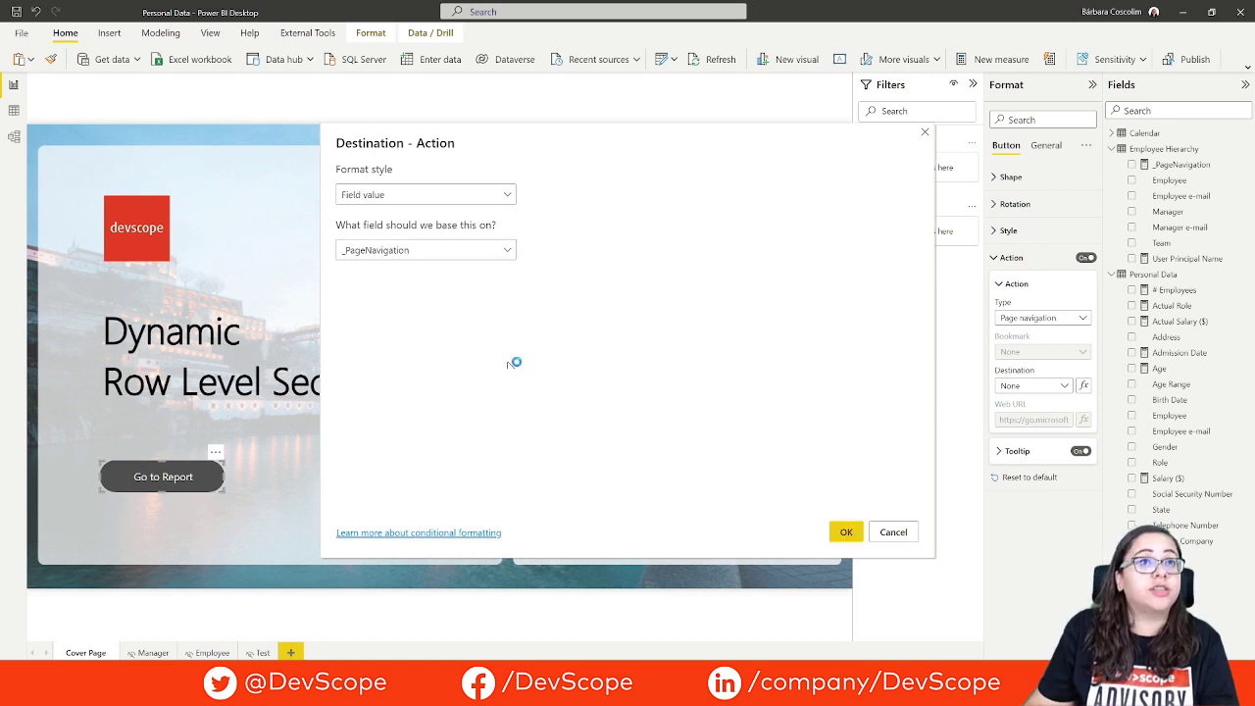
pyautogui.click(845, 530)
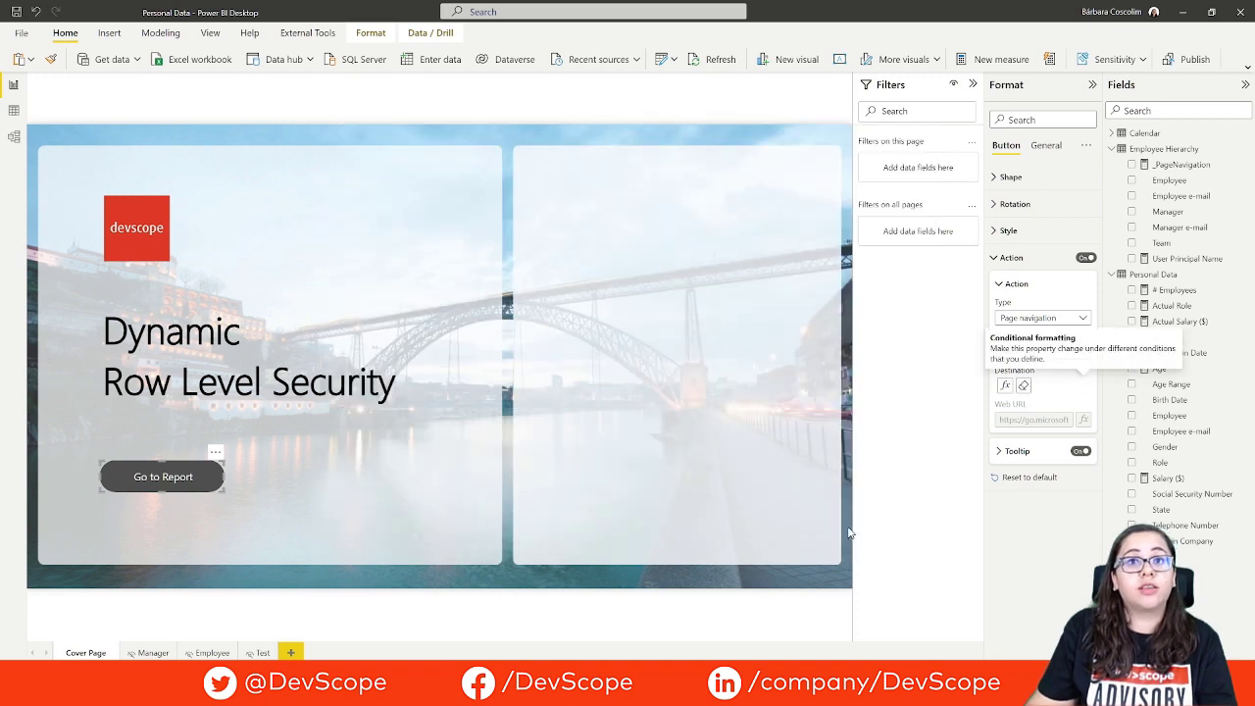
# Step: View the report as the non-manager employee, entering their e-mail with the Permission role, and follow the Go to Report button
pyautogui.click(162, 33)
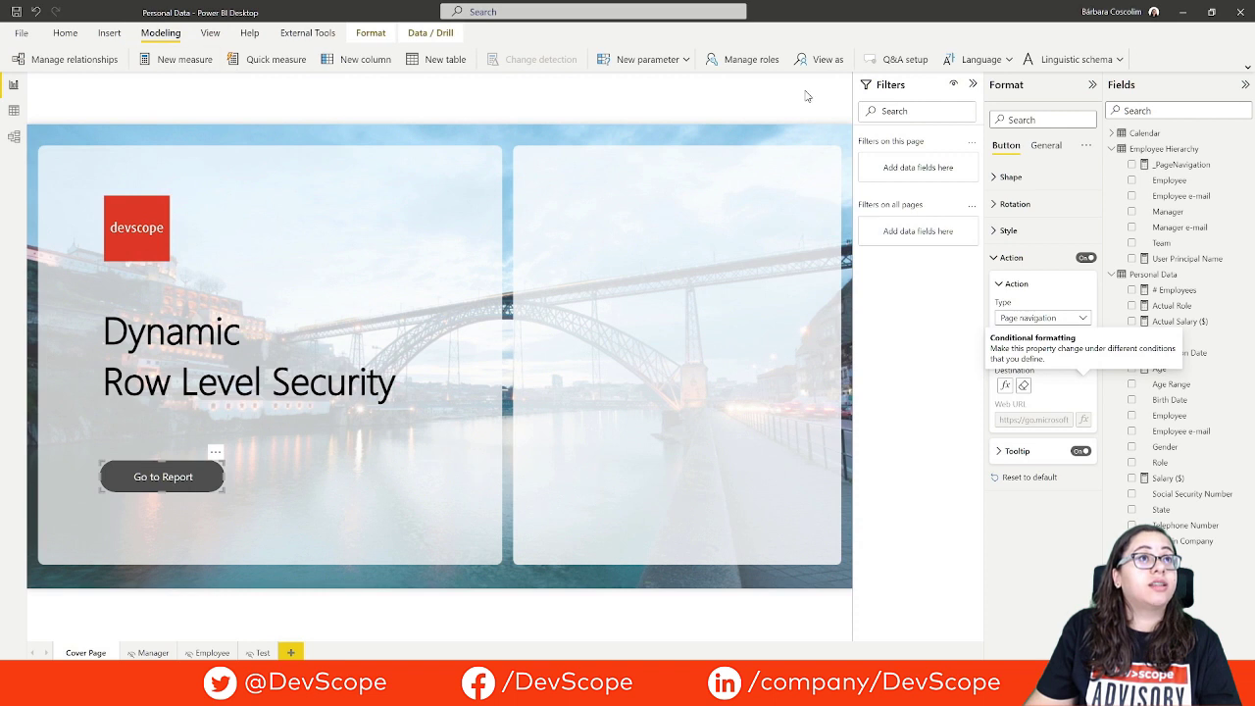
pyautogui.click(818, 59)
pyautogui.click(559, 278)
pyautogui.click(553, 300)
pyautogui.click(612, 281)
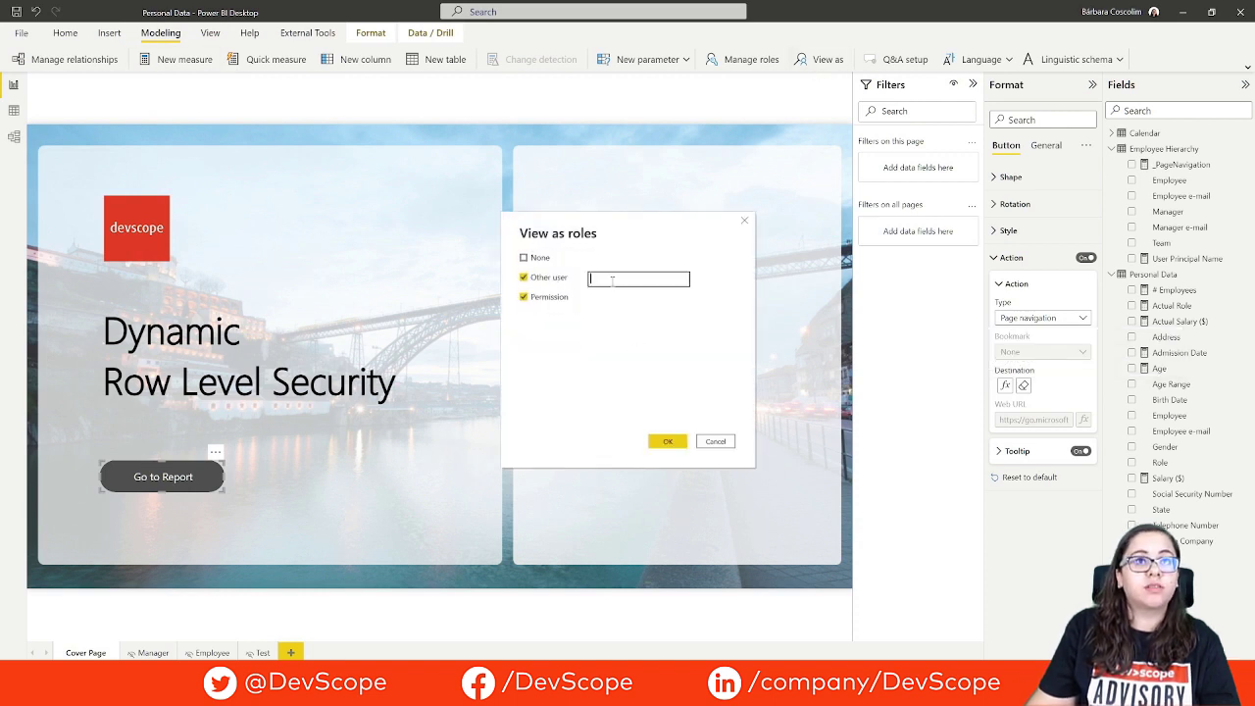
pyautogui.press('super+v')
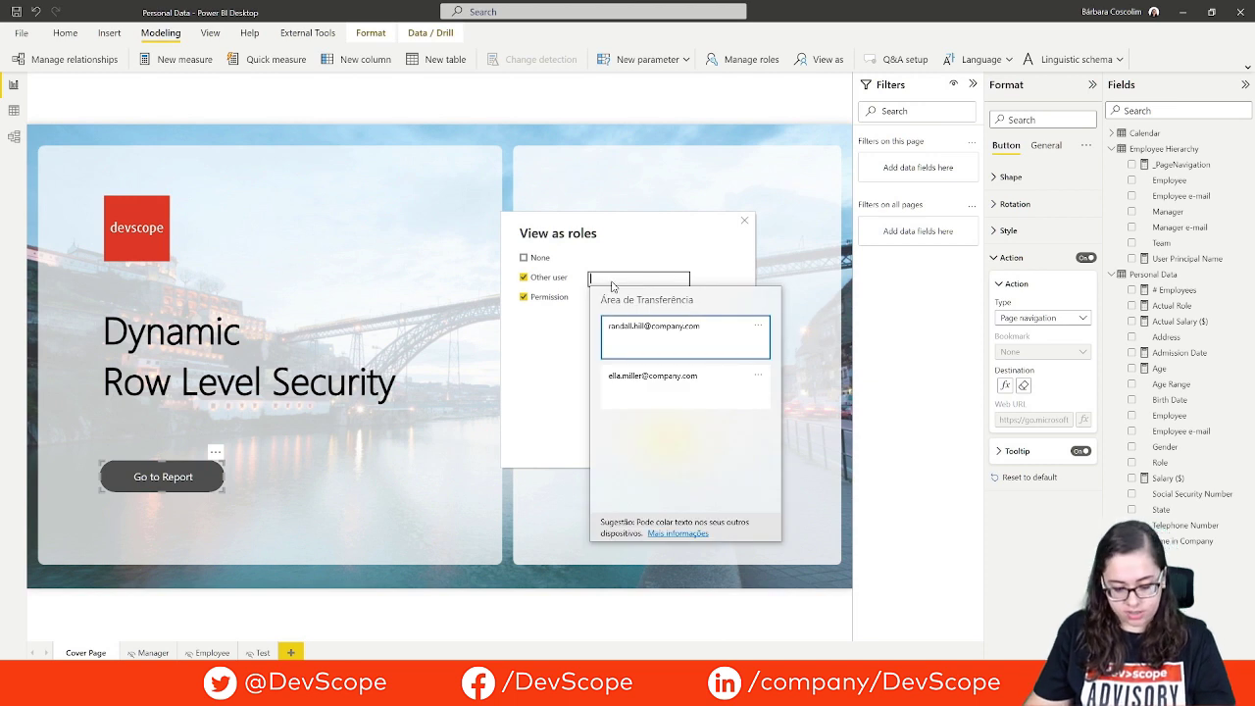
pyautogui.press('Return')
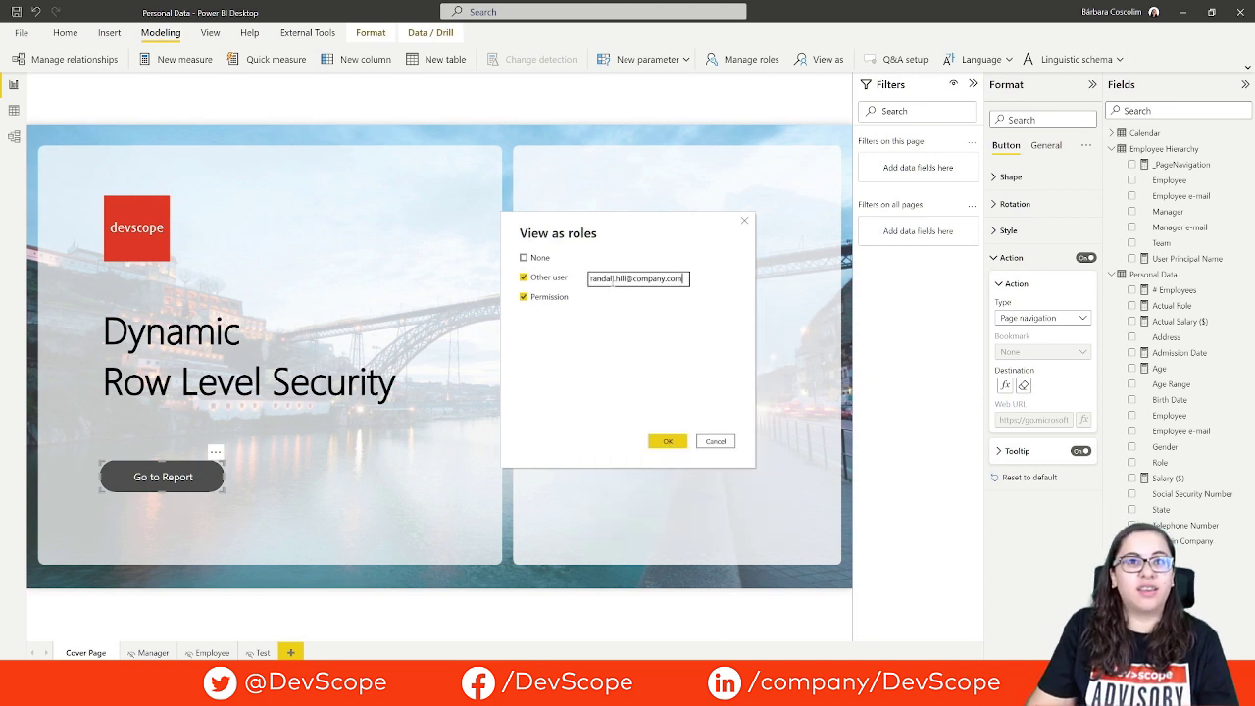
pyautogui.click(665, 440)
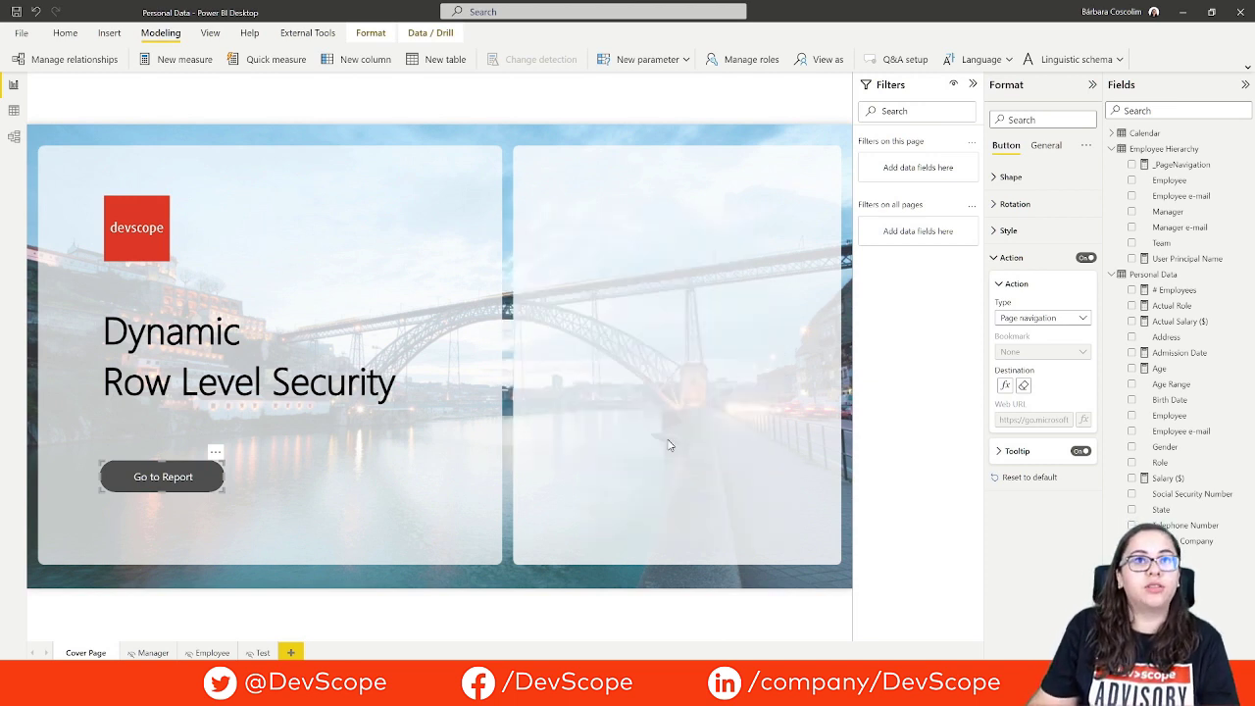
pyautogui.keyDown('ctrl'); pyautogui.click(178, 486); pyautogui.keyUp('ctrl')
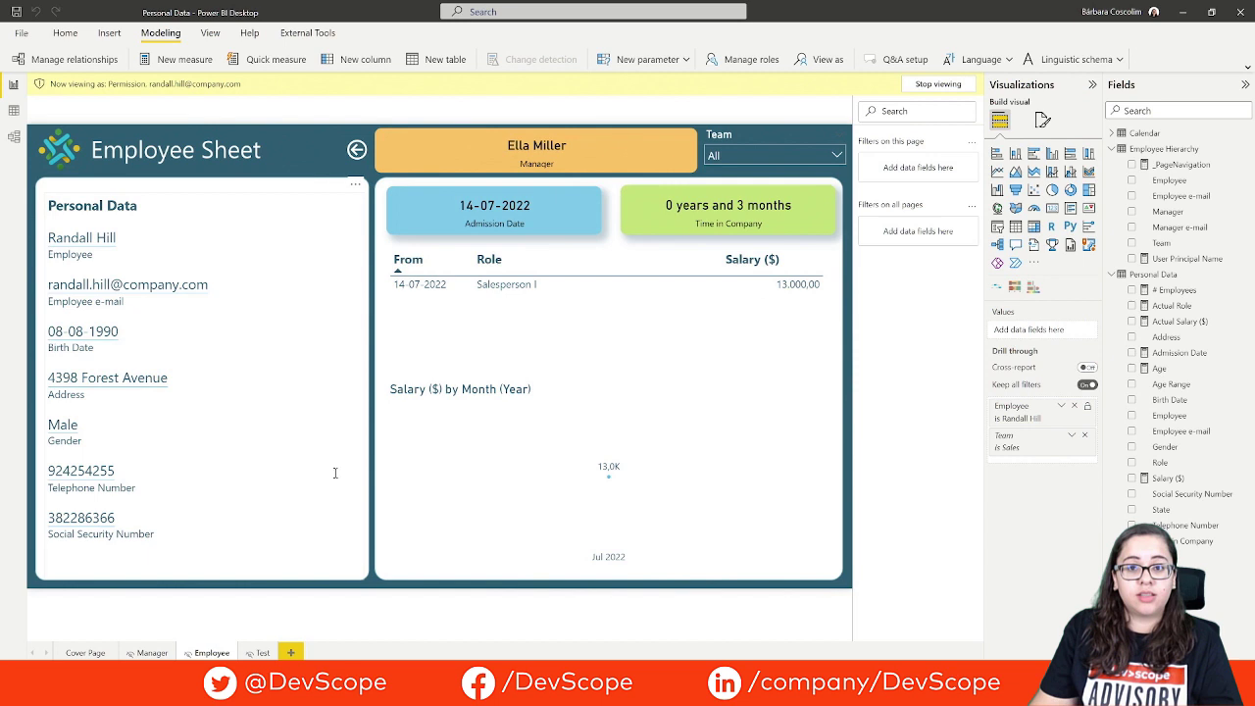
# Step: Switch to the Power BI service and open the Personal Data dataset's row-level security at the Permission role's member e-mail entry
pyautogui.click(78, 36)
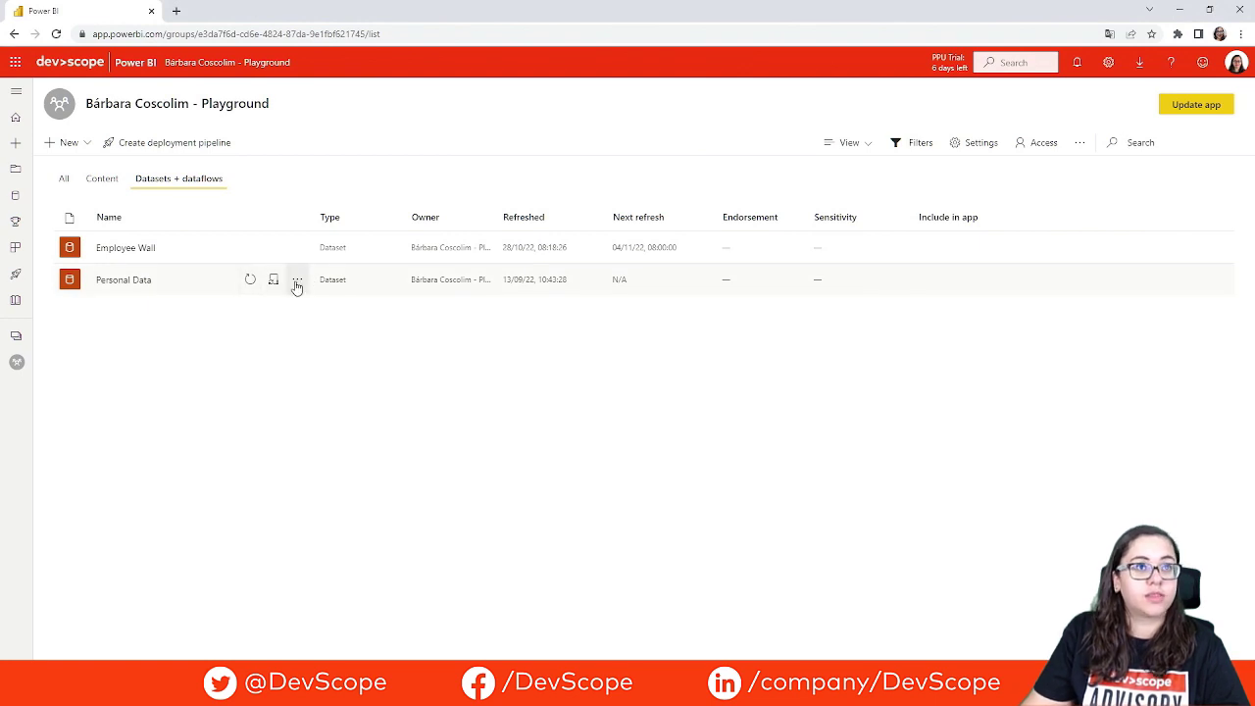
pyautogui.click(297, 282)
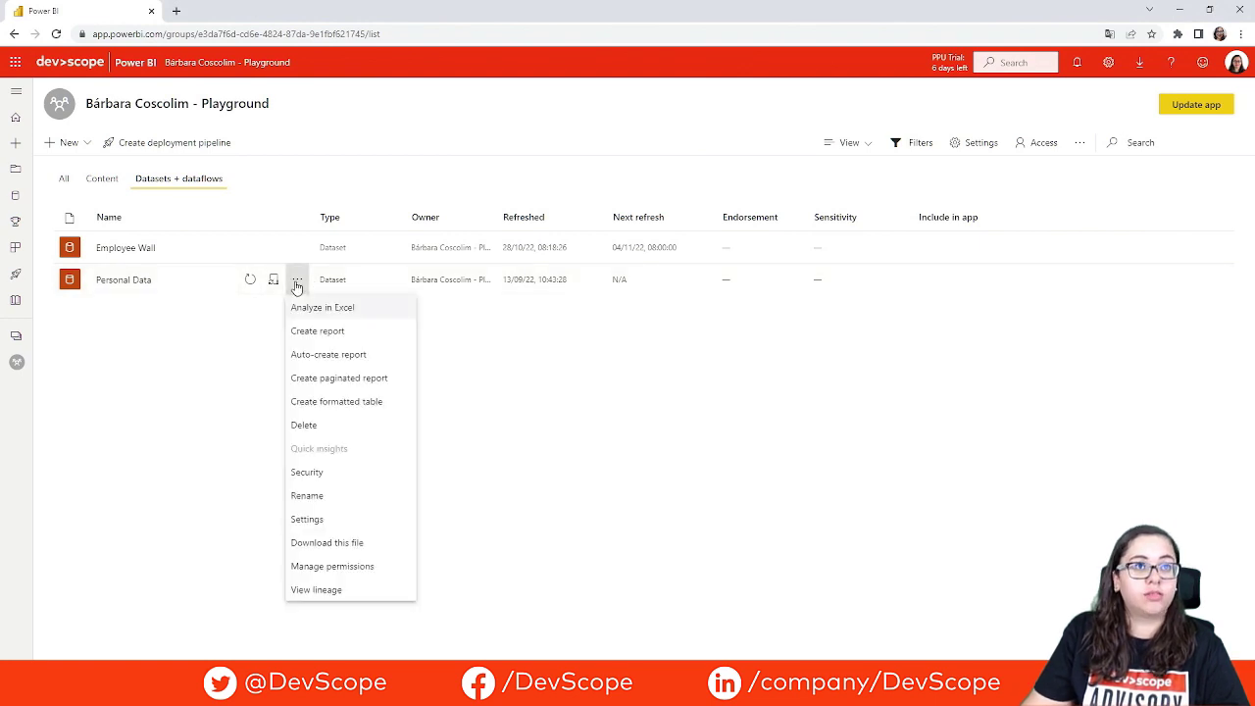
pyautogui.click(307, 473)
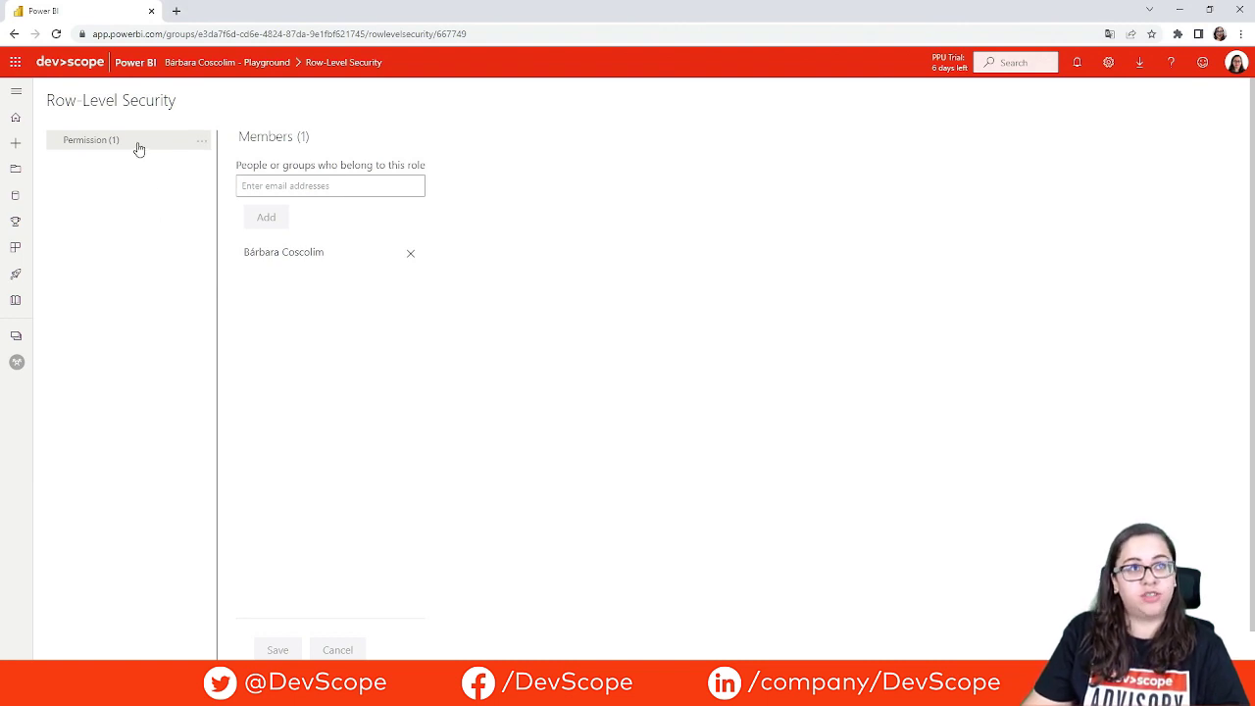
pyautogui.click(336, 187)
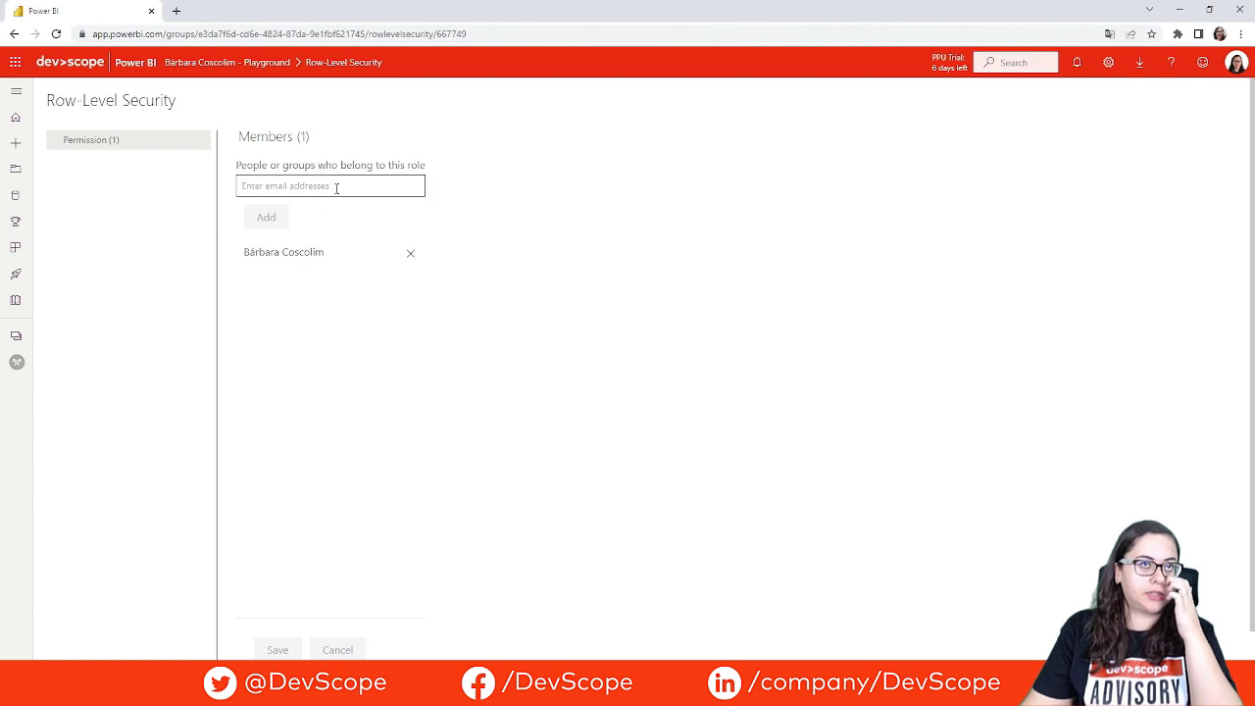